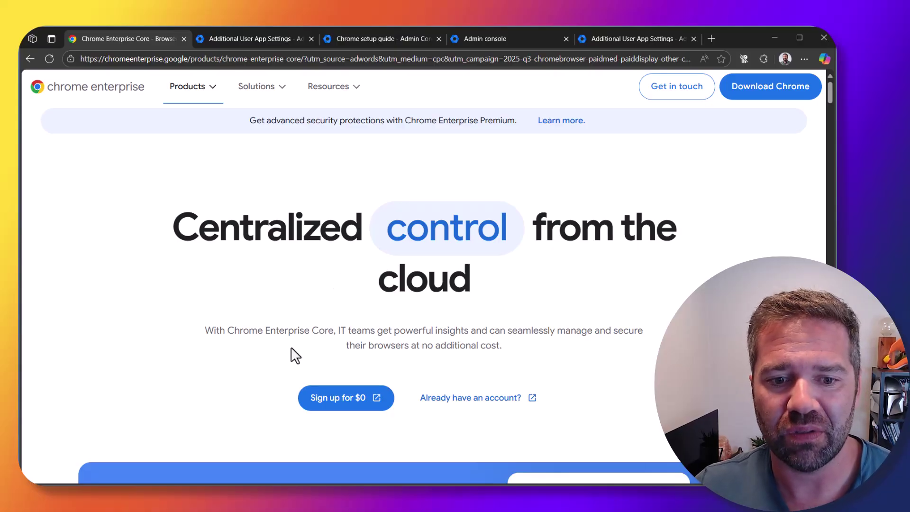
Review the Chrome Enterprise Core page down to the account sign-up and browser enrollment steps
scroll(290, 351, down, 1)
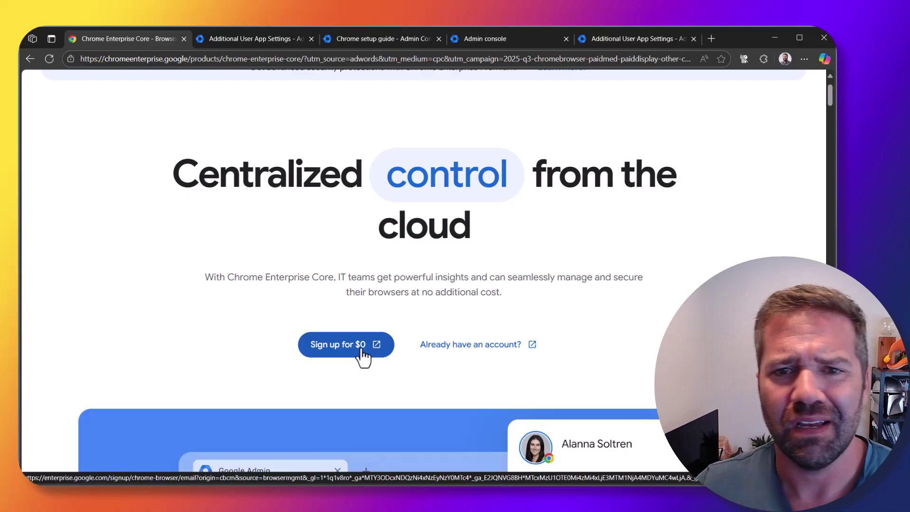
scroll(363, 355, down, 5)
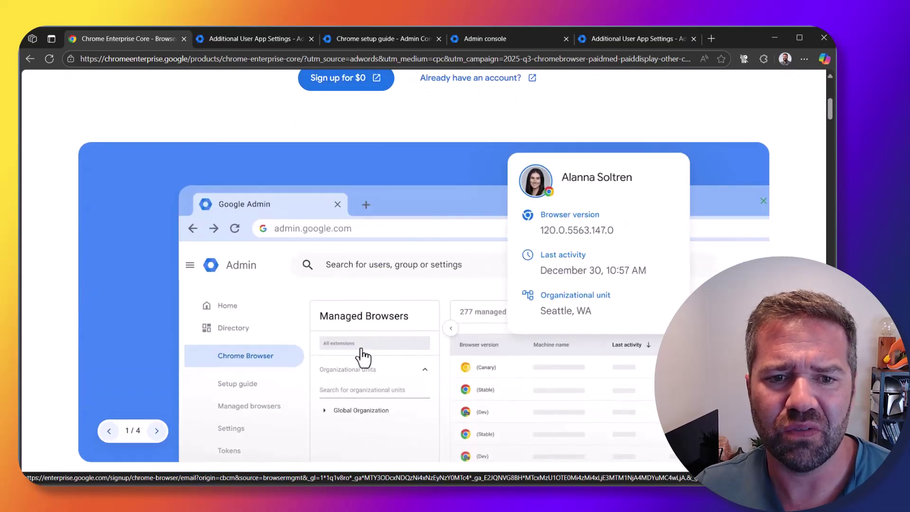
scroll(362, 355, down, 5)
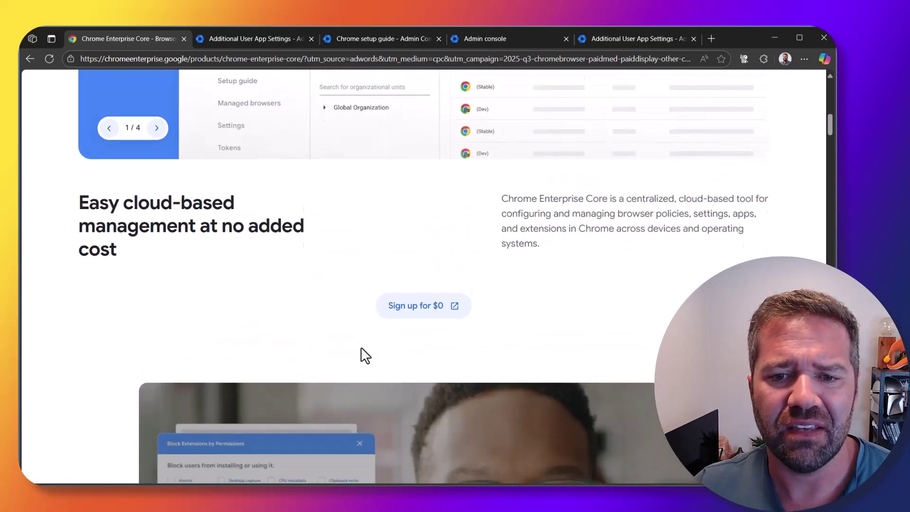
scroll(362, 355, up, 6)
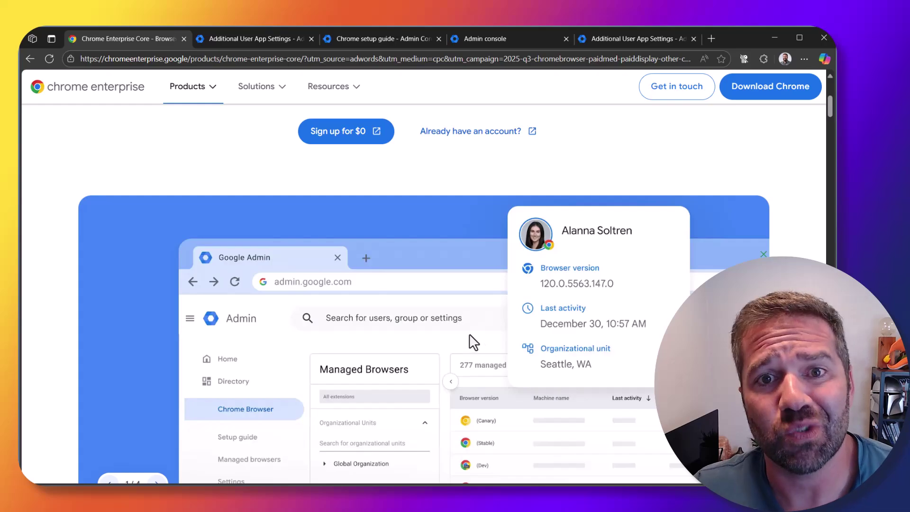
scroll(459, 340, down, 5)
scroll(461, 349, down, 18)
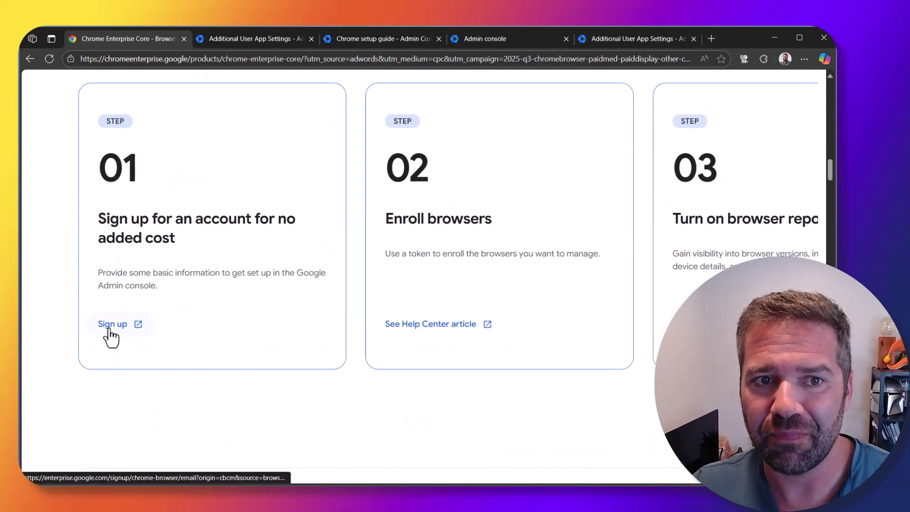
In the Chrome setup guide, enable managed browser cloud reporting for the Doug Does Tech organizational unit and return to the task overview
click(394, 37)
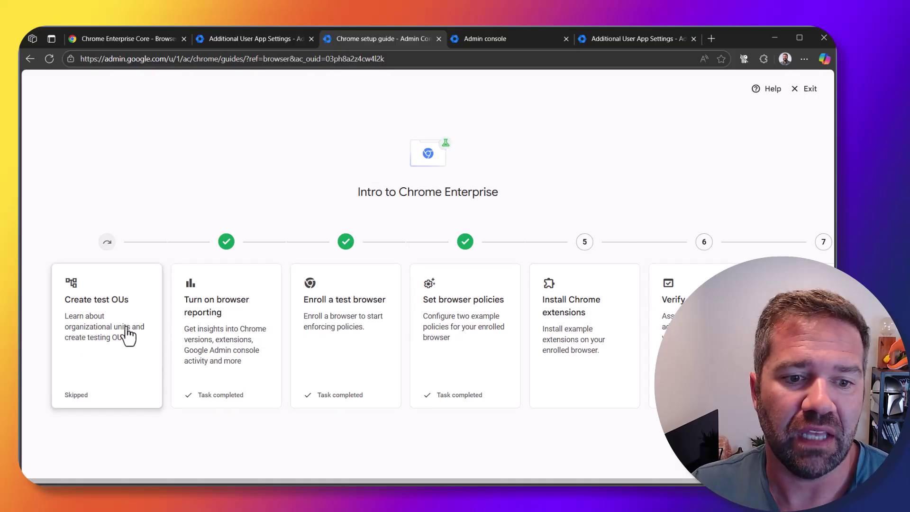
click(242, 353)
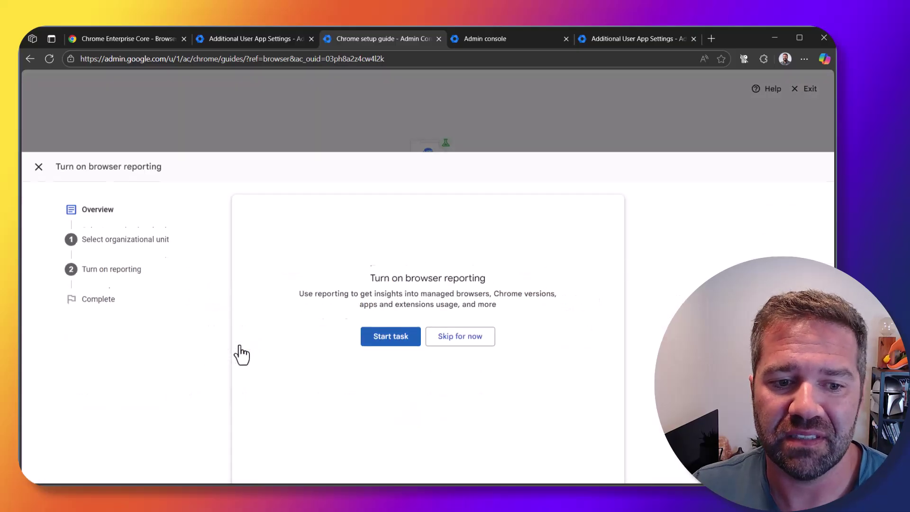
click(400, 266)
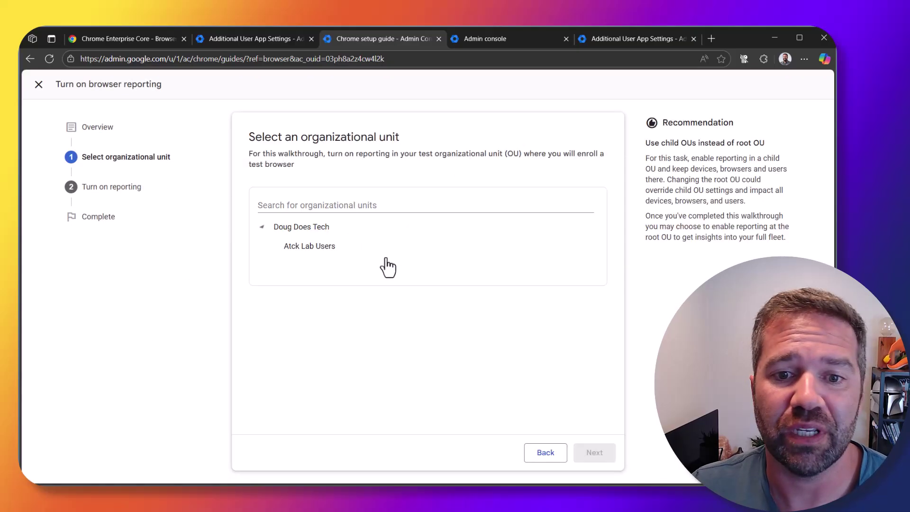
click(309, 230)
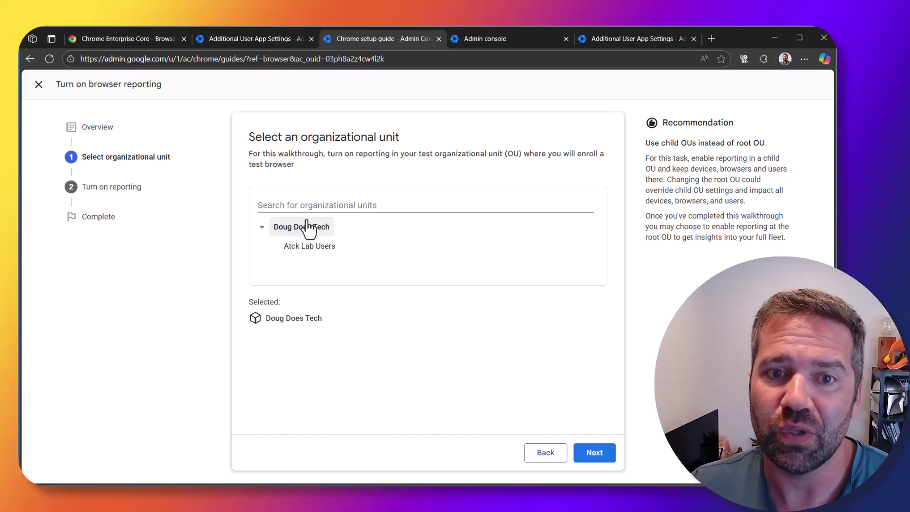
click(595, 452)
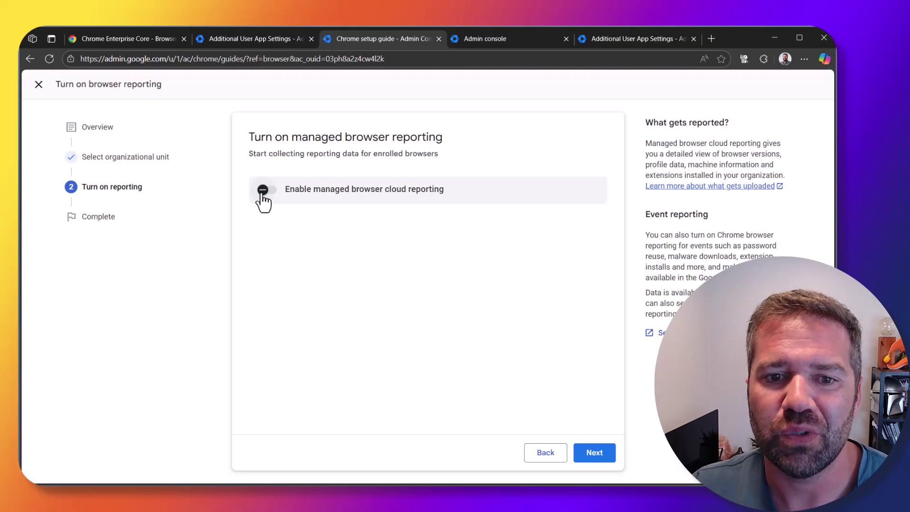
click(263, 200)
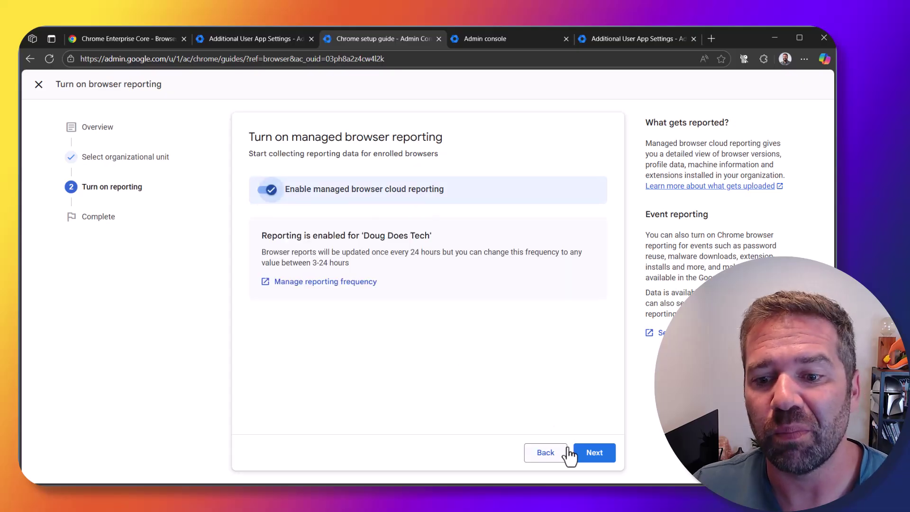
click(590, 454)
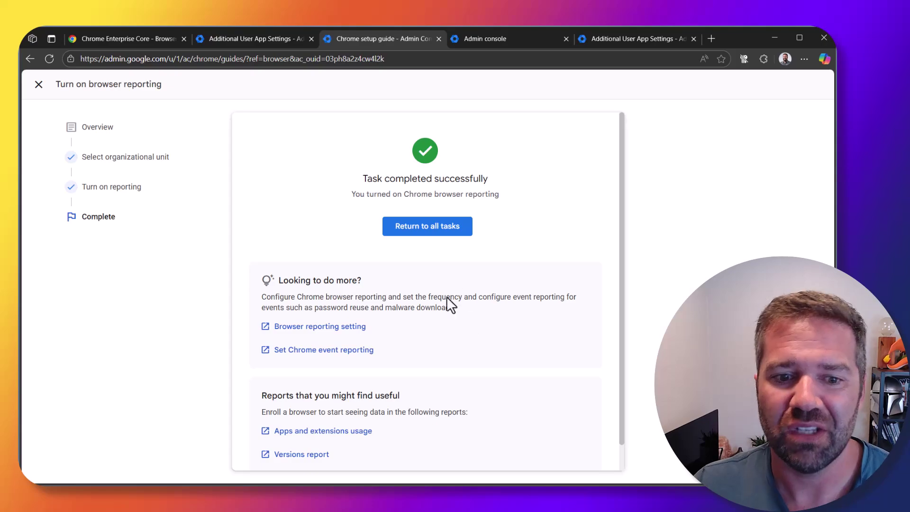
click(454, 226)
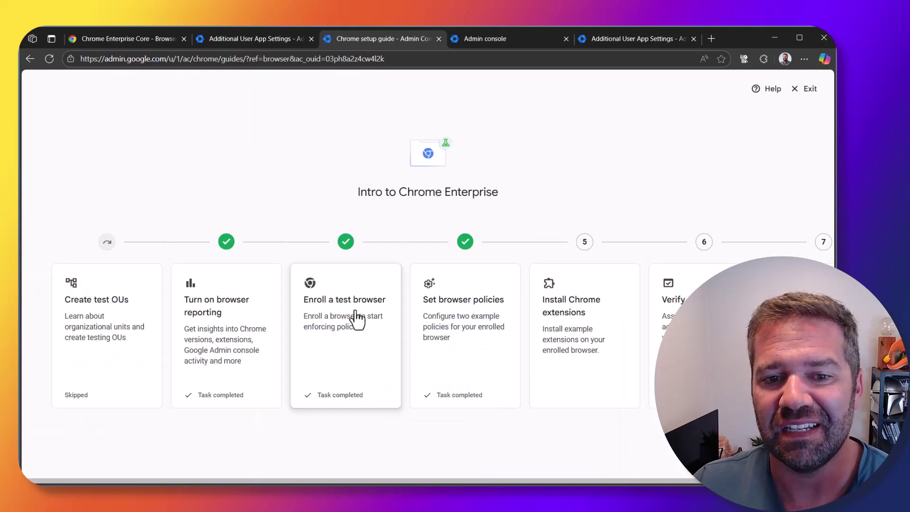
Start enrolling a test browser on a separate test device under Doug Does Tech and copy the Windows enrollment token
click(356, 318)
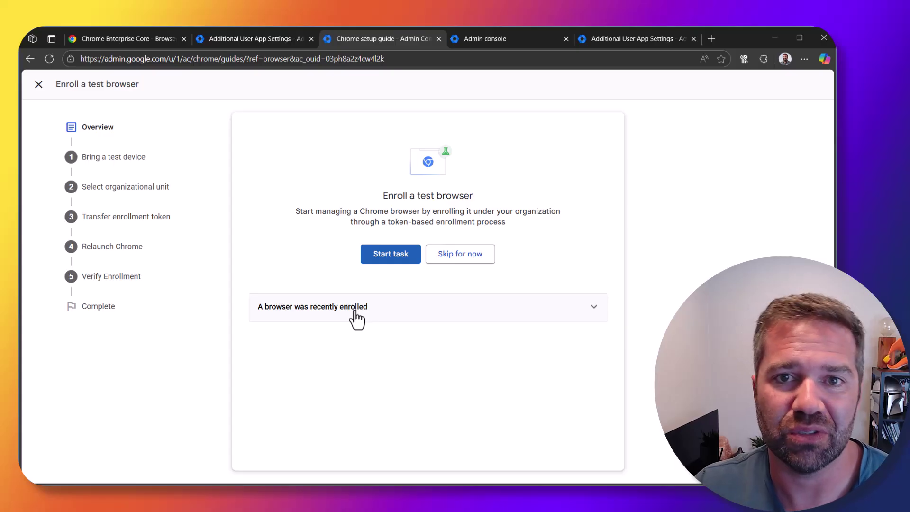
click(400, 260)
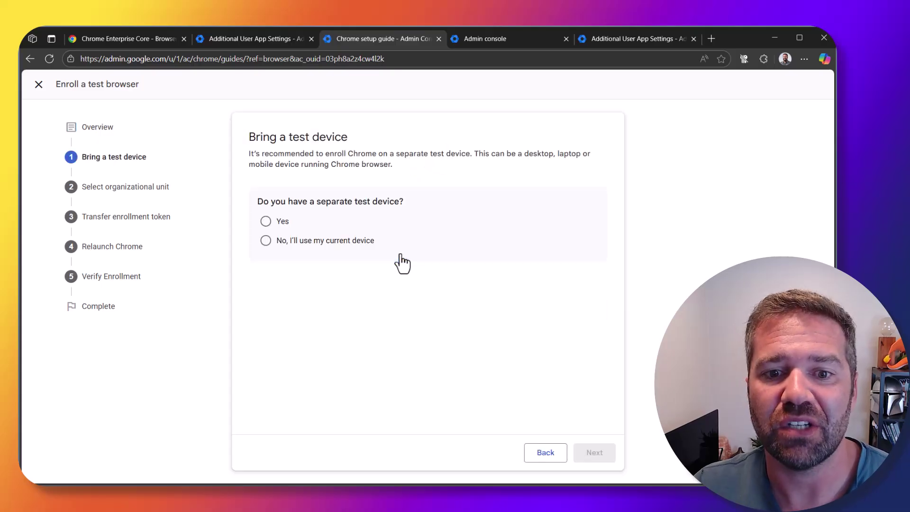
click(275, 218)
click(593, 452)
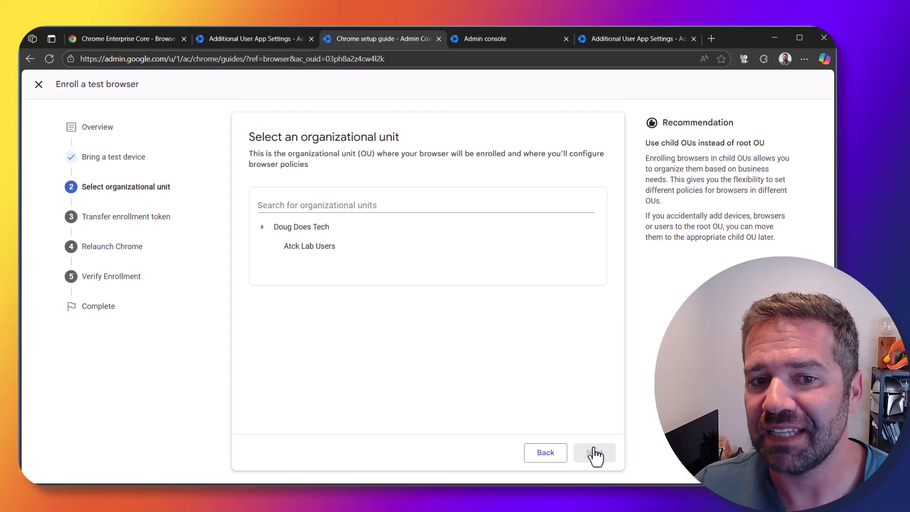
click(306, 230)
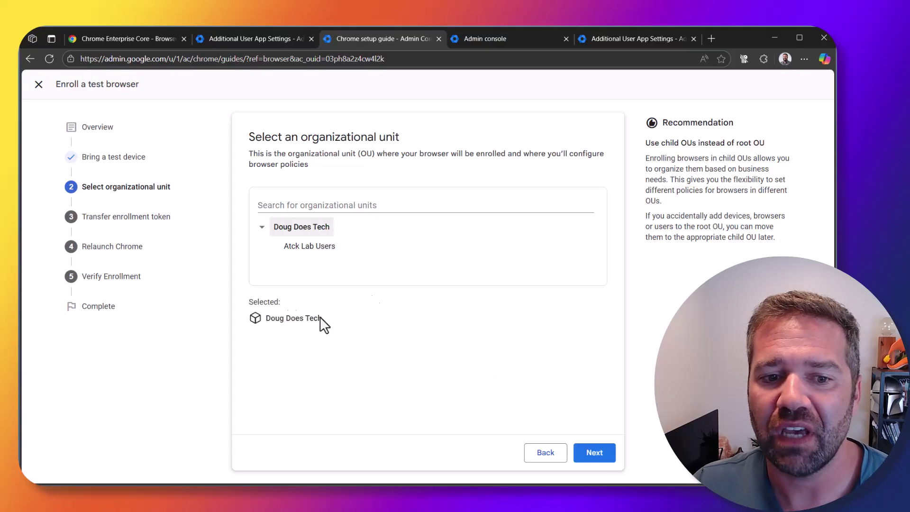
click(589, 451)
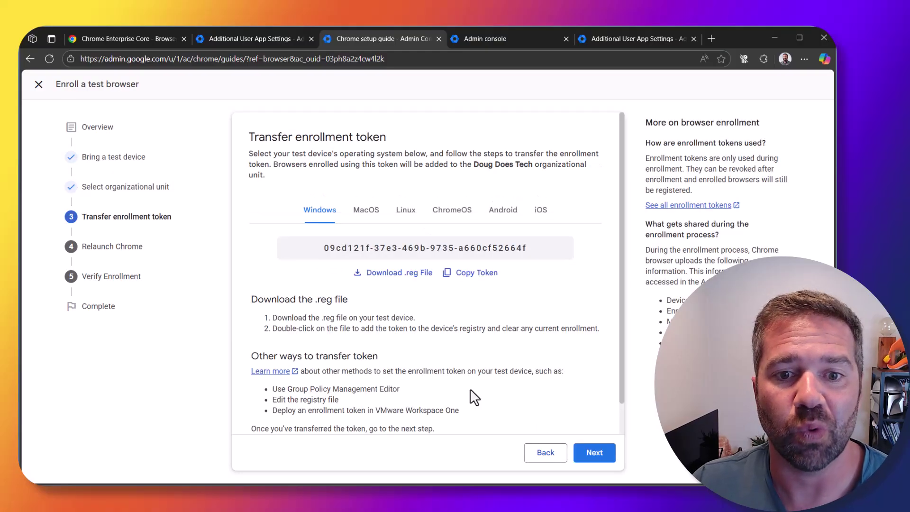
click(484, 273)
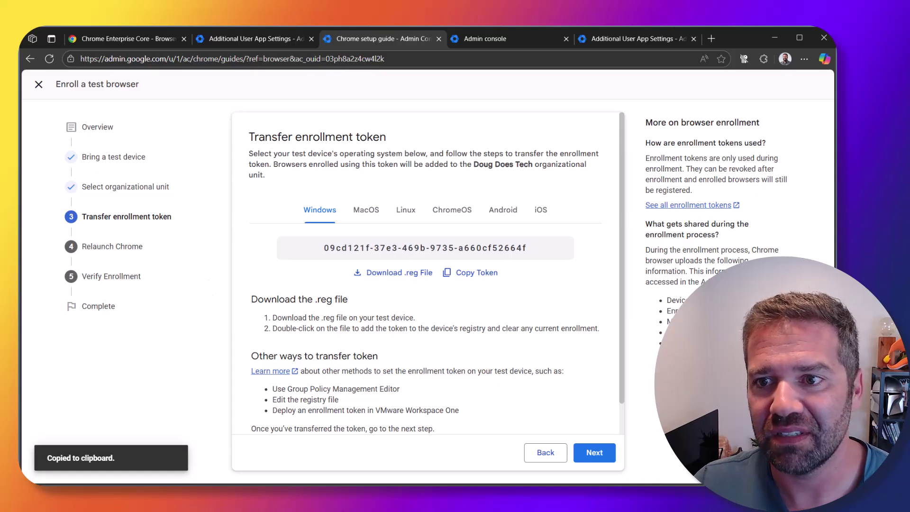
Go to the Microsoft Intune admin center in a new browser tab and open the configuration policies for Windows devices
click(710, 38)
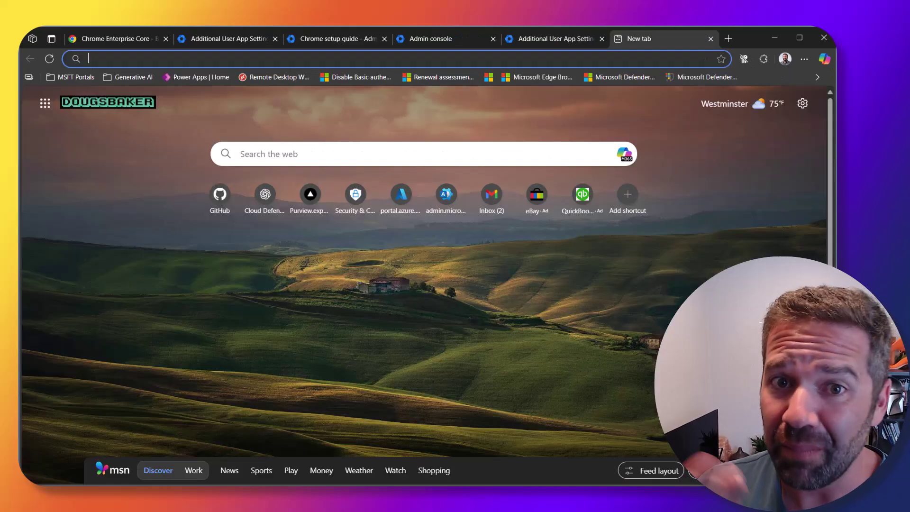
text(in)
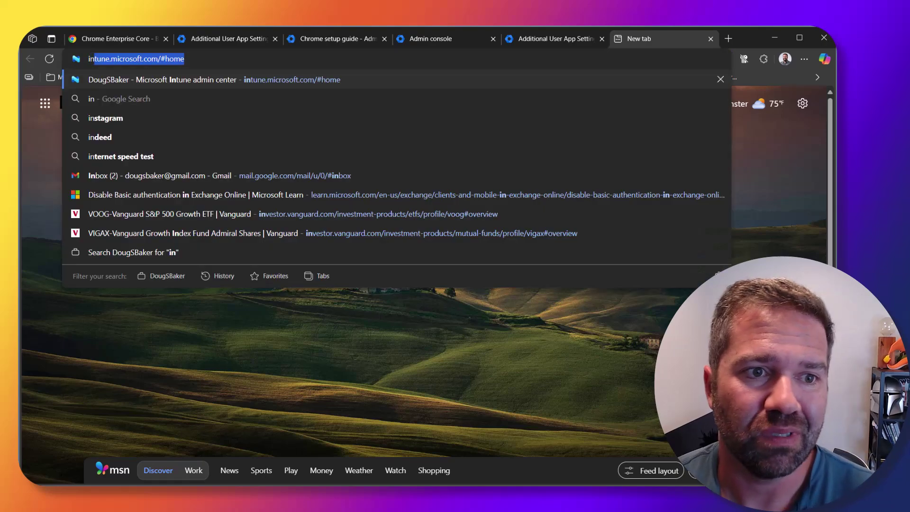
key(Return)
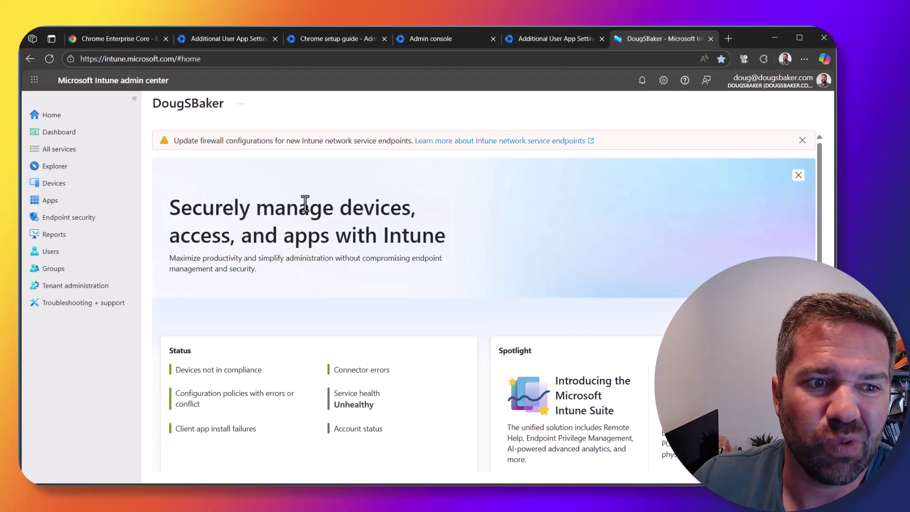
click(62, 184)
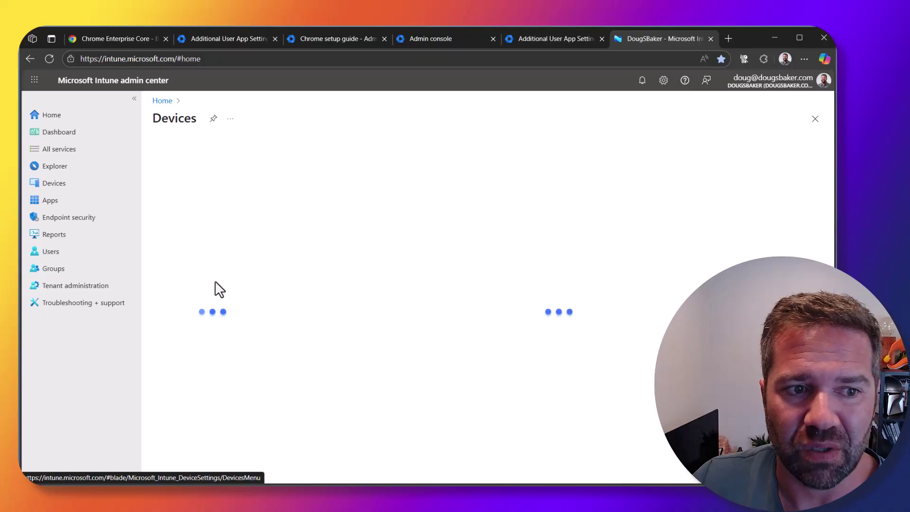
click(192, 256)
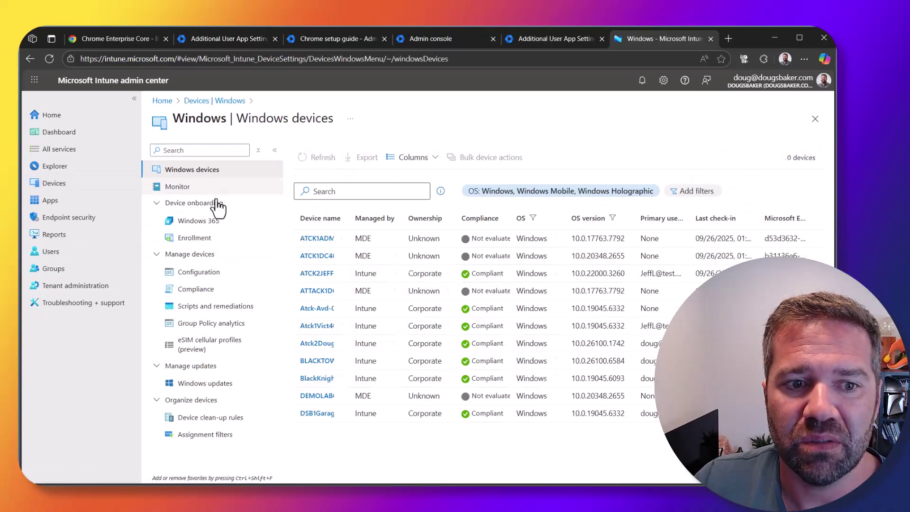
click(194, 277)
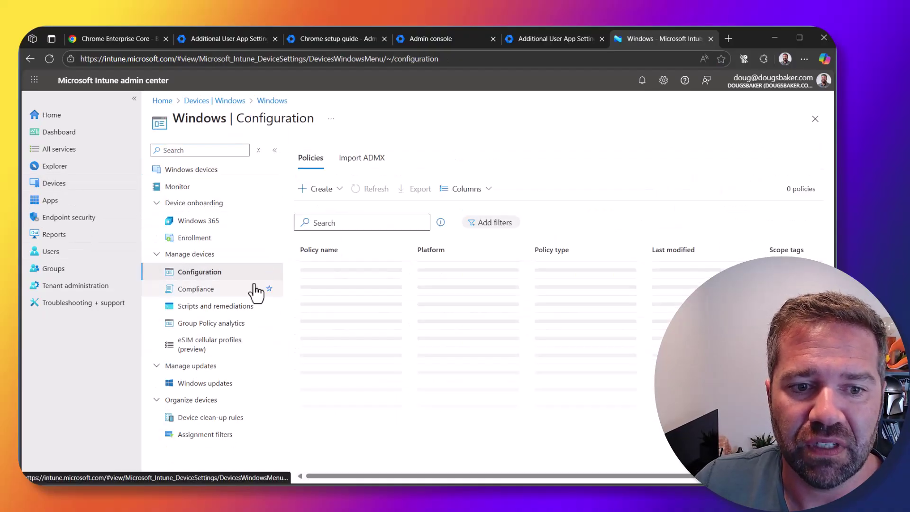
Create a new configuration policy with platform Windows 10 and later and profile type Settings catalog
click(323, 189)
click(328, 212)
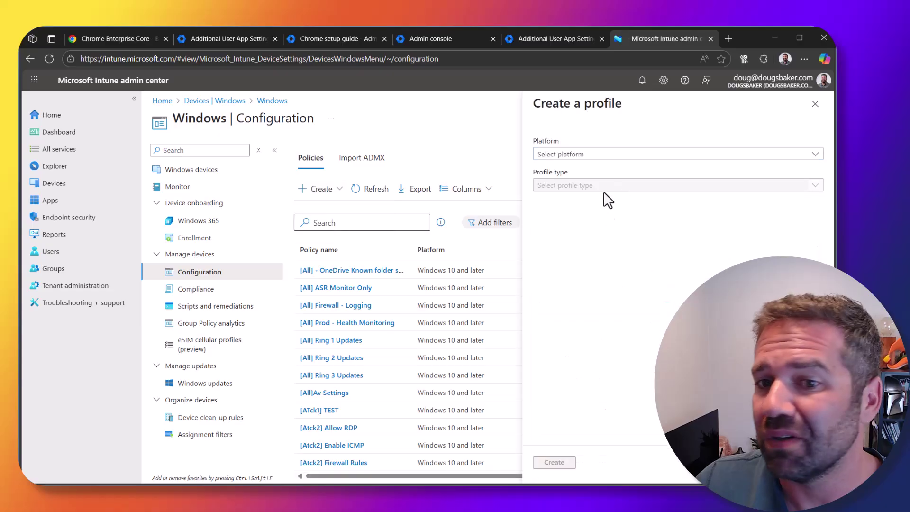
click(572, 154)
click(576, 169)
click(582, 185)
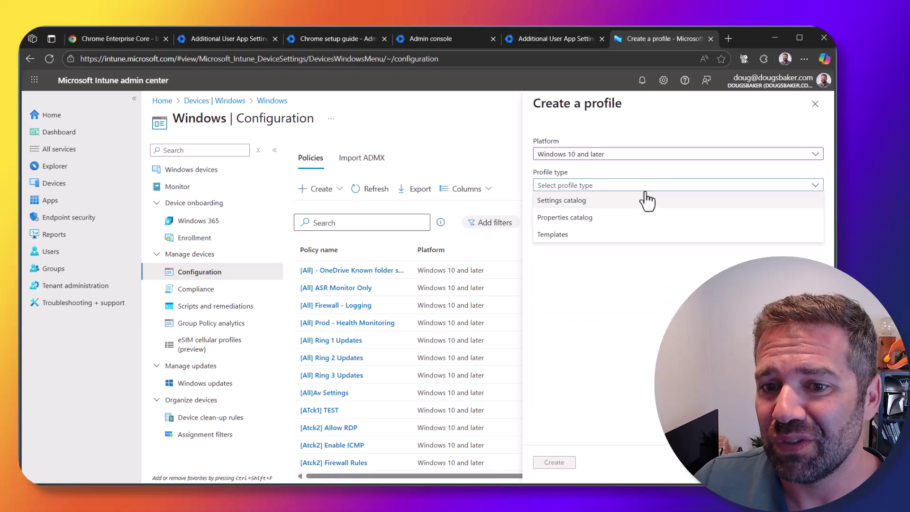
click(599, 203)
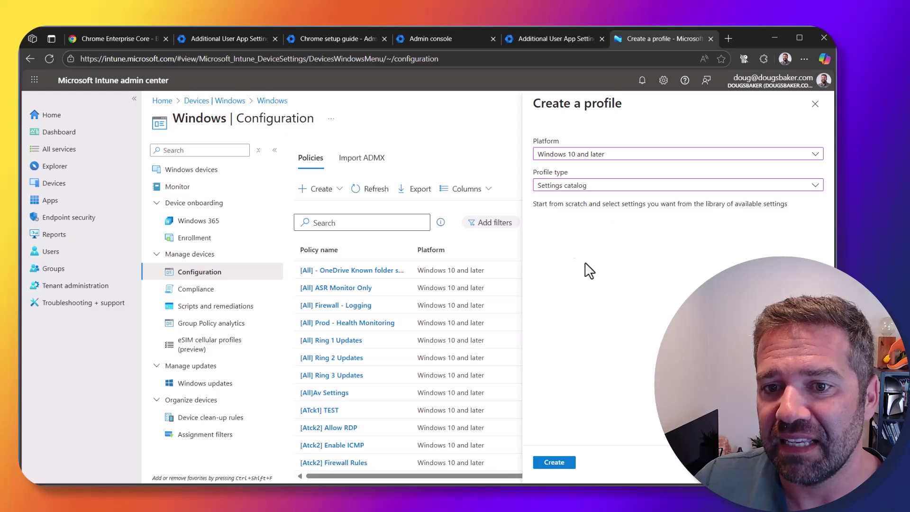
click(568, 462)
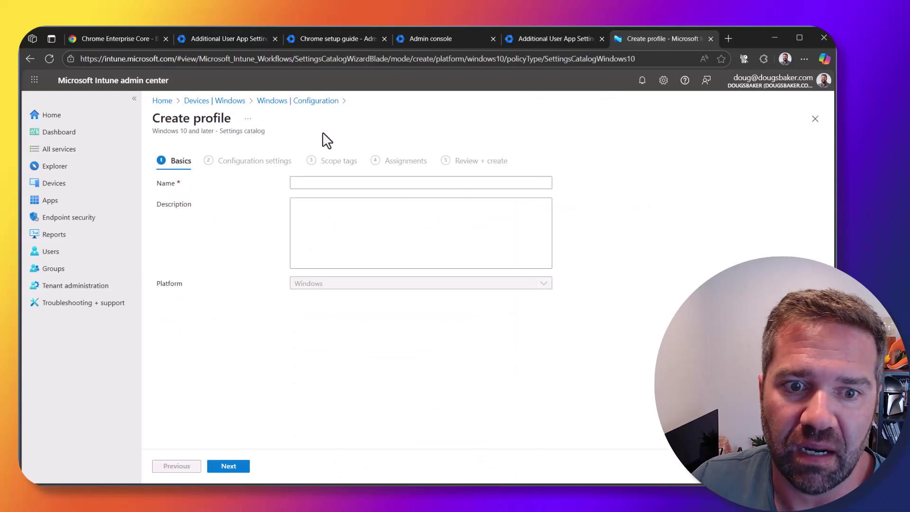
Name the profile "[DEV] Chrome MGMT" and continue to its configuration settings
click(308, 184)
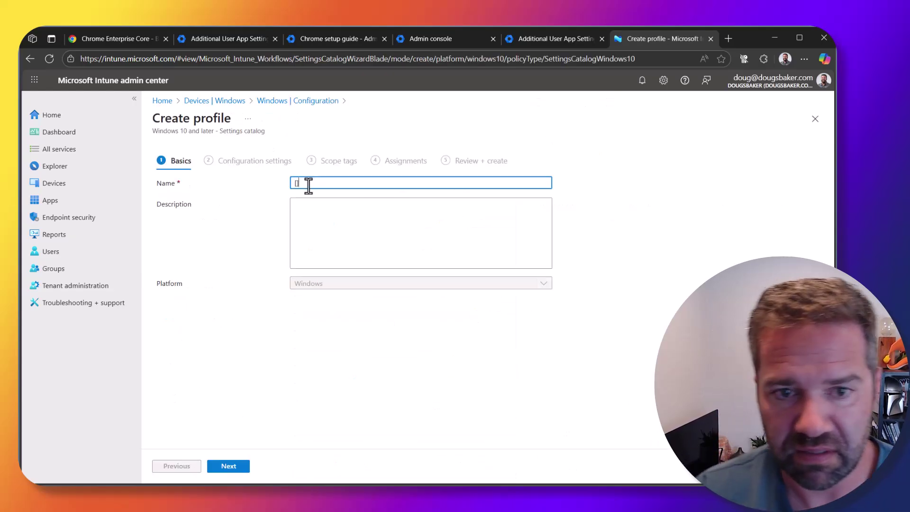
text(C)
text(DE)
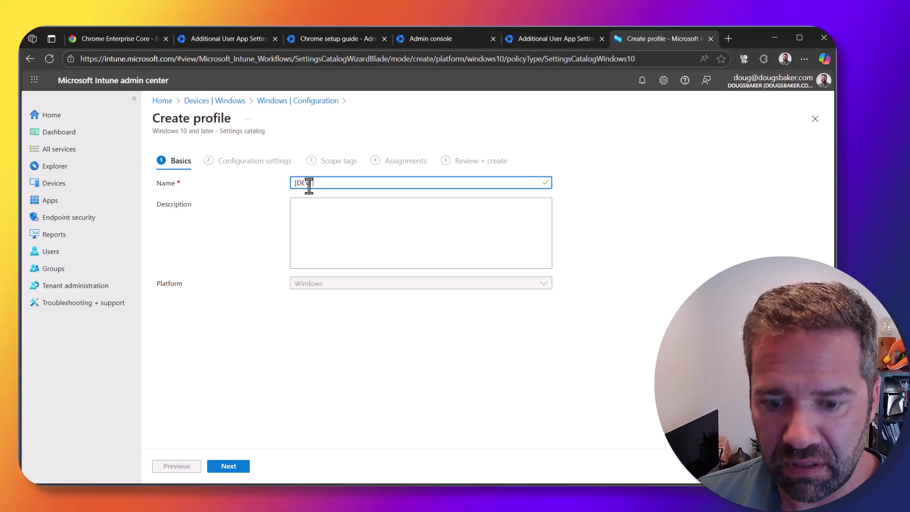
text(V] Chrome MGMT)
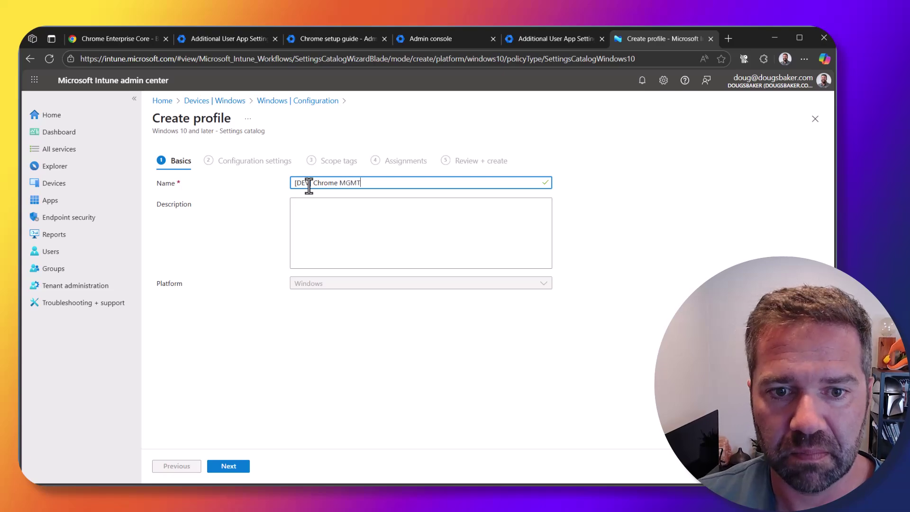
click(230, 467)
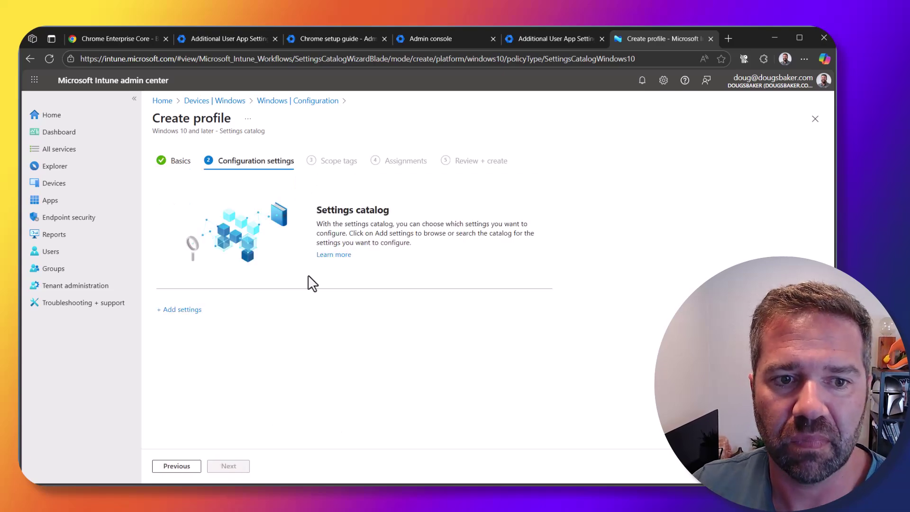
Search the settings picker for "chrome" and browse the settings in the Google Chrome category
click(182, 310)
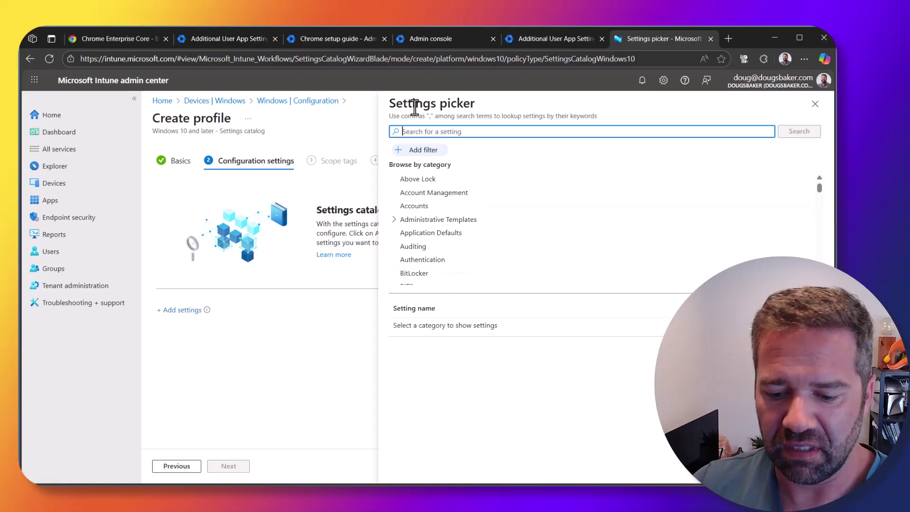
text(chrome)
key(Return)
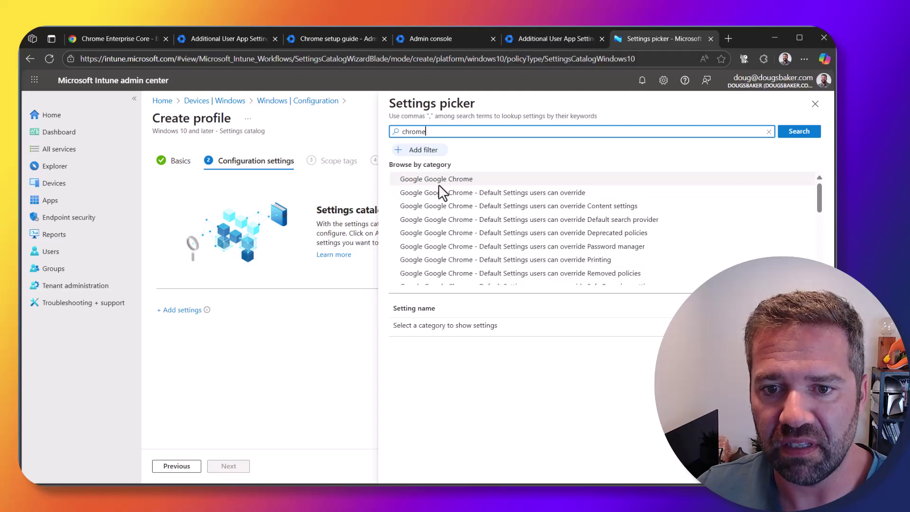
click(438, 181)
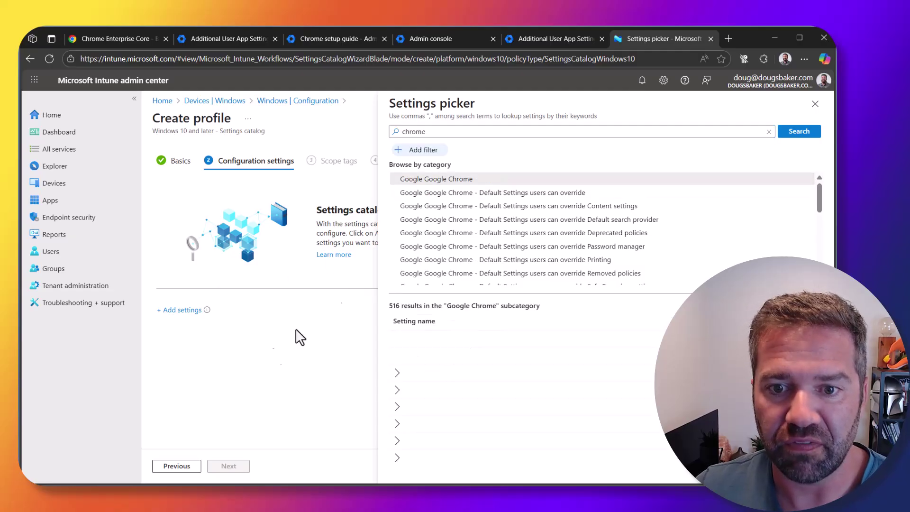
click(497, 427)
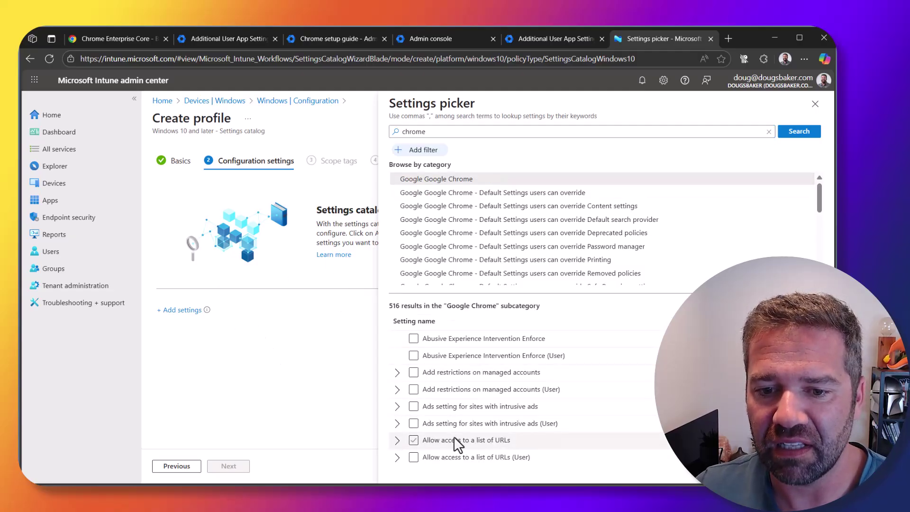
scroll(545, 401, down, 10)
scroll(560, 397, down, 5)
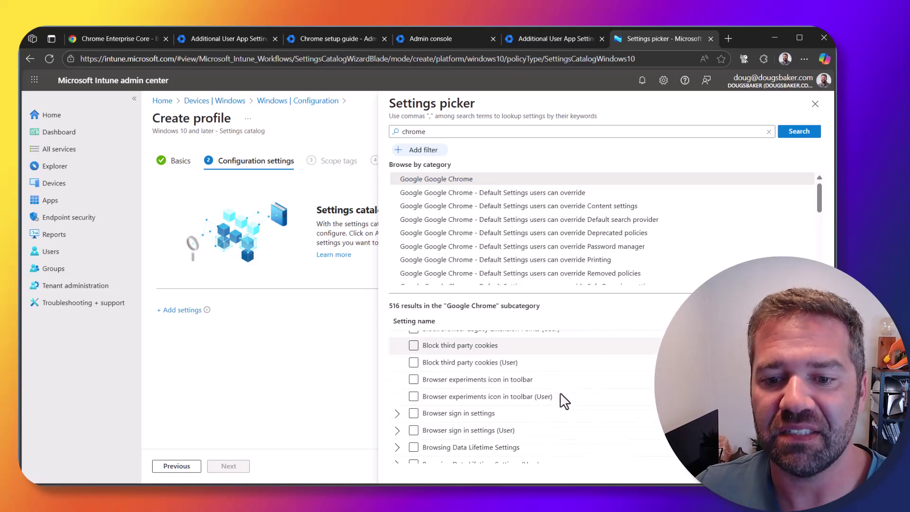
Search the settings picker for "token" and add the Google Chrome setting "The enrollment token of cloud policy on desktop" to the profile
click(768, 131)
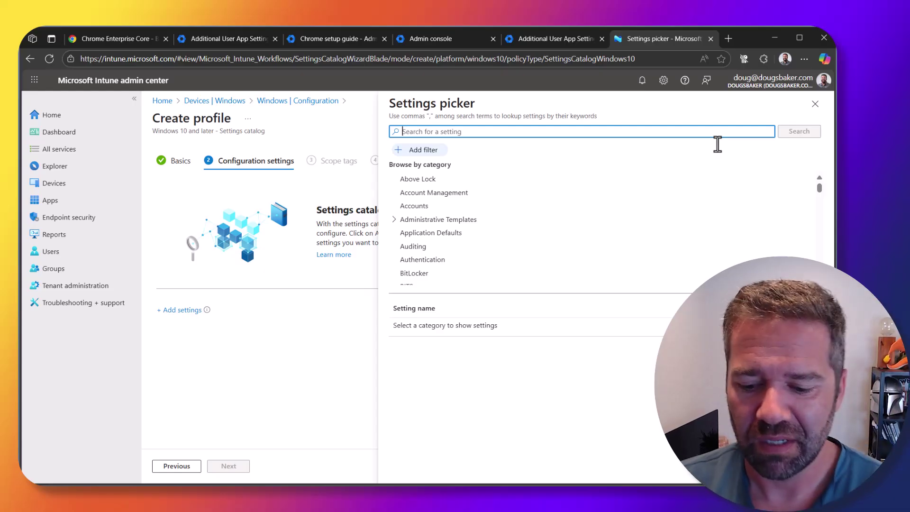
text(token)
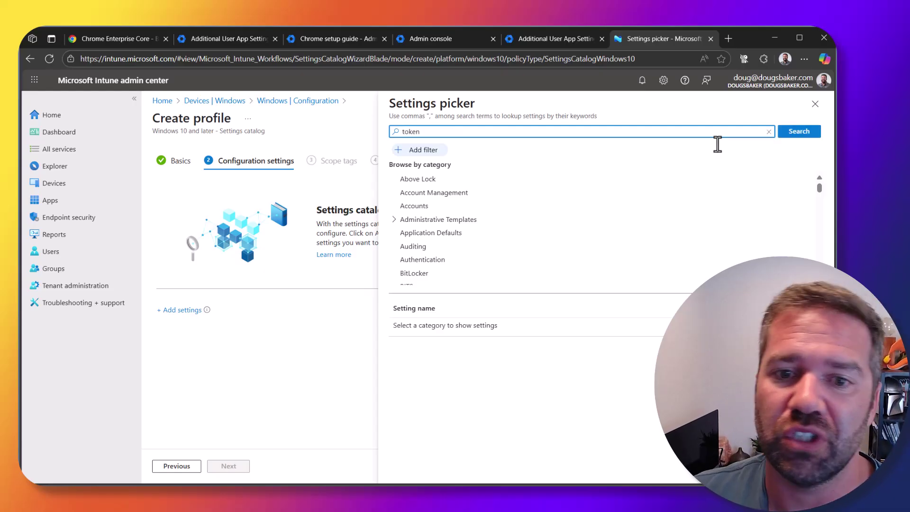
click(791, 135)
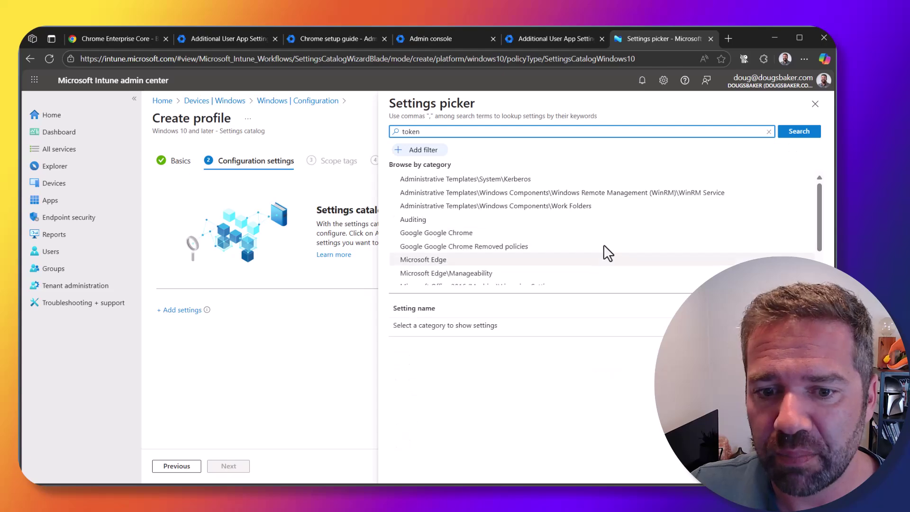
click(798, 136)
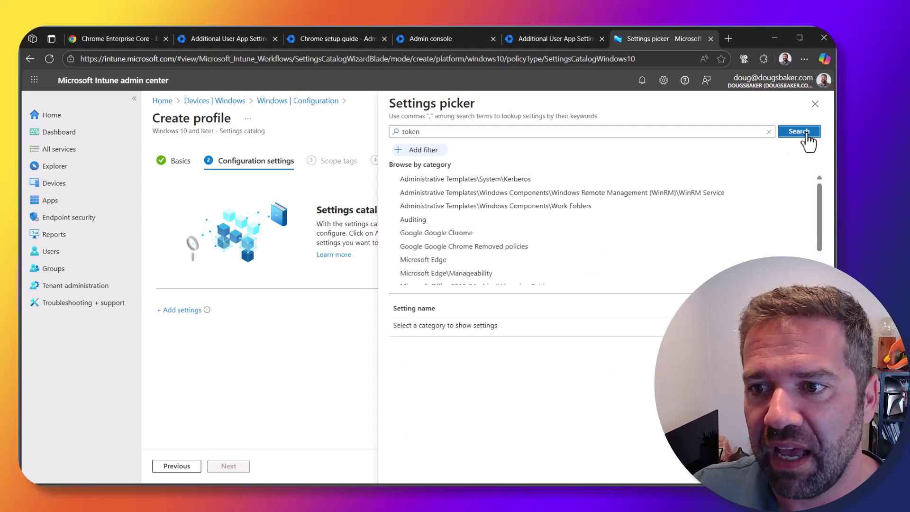
click(405, 132)
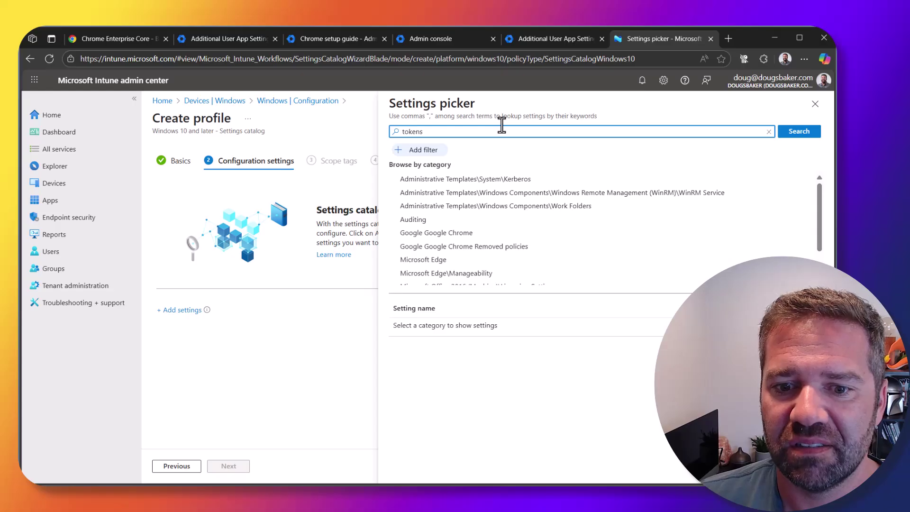
key(Return)
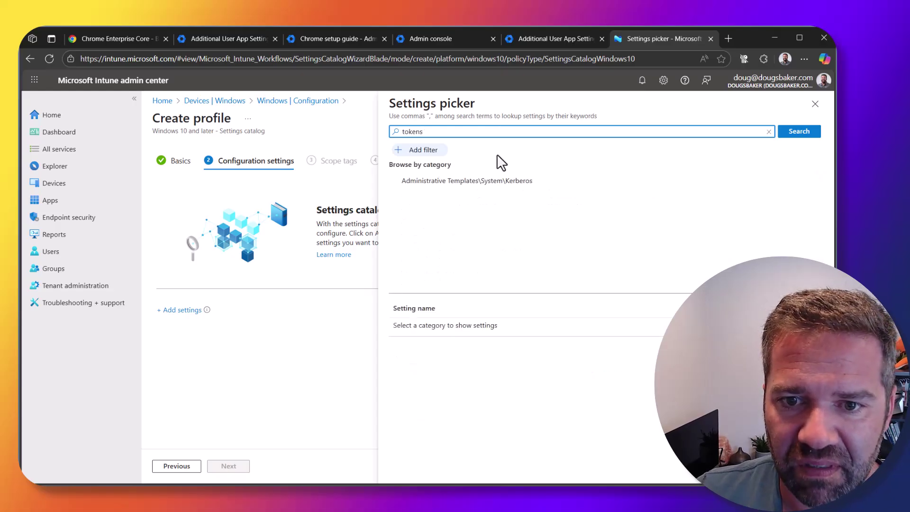
key(BackSpace)
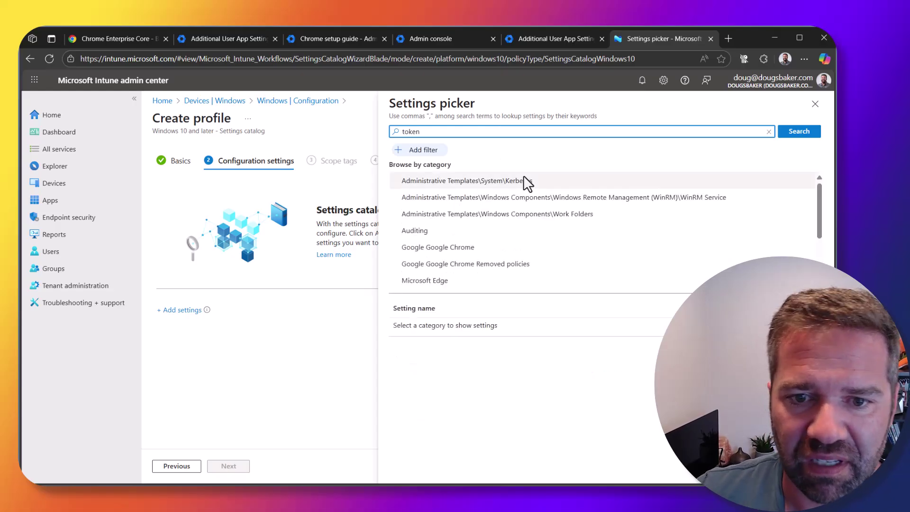
click(444, 248)
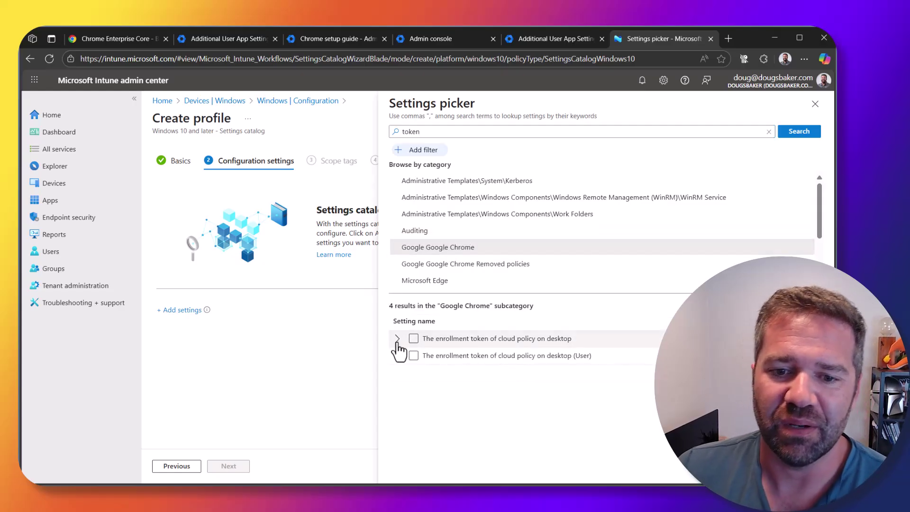
click(413, 339)
click(413, 338)
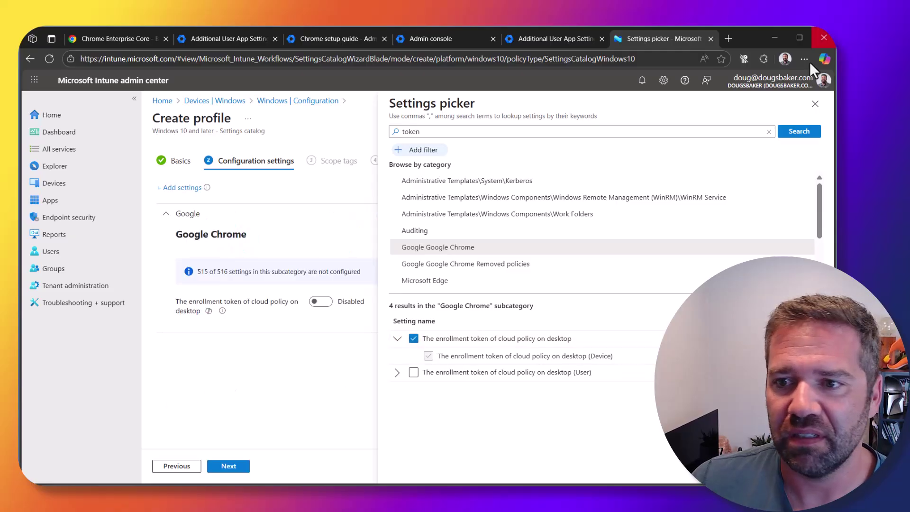
Enable the cloud policy enrollment token setting, paste the copied enrollment token as its device value, and continue to scope tags
click(814, 117)
click(322, 303)
click(375, 303)
key(ctrl+v)
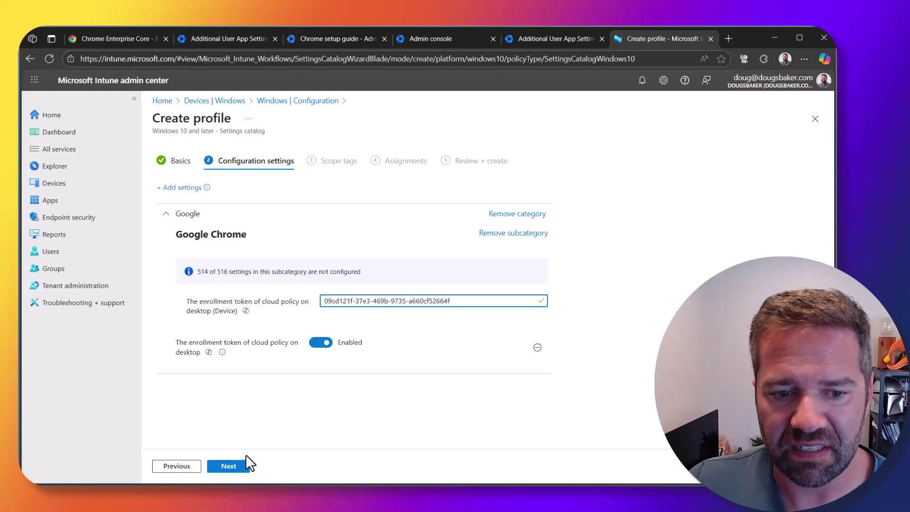
click(229, 471)
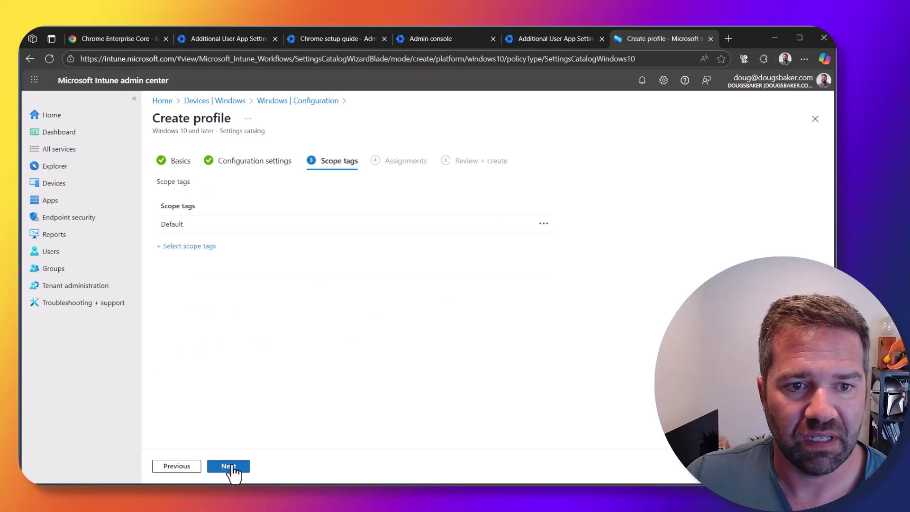
Keep the default scope tag, assign the profile to the "[MEM] Atck1Lab Devices" group and create it
click(229, 471)
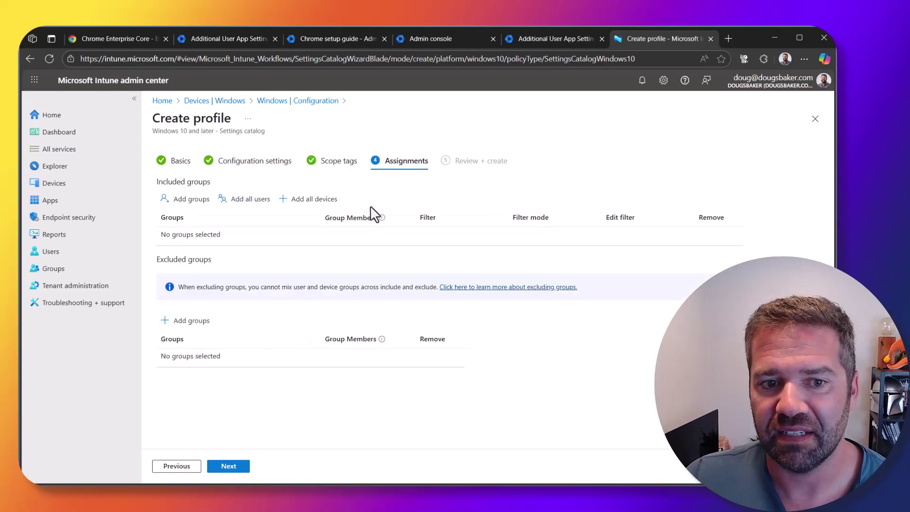
click(194, 199)
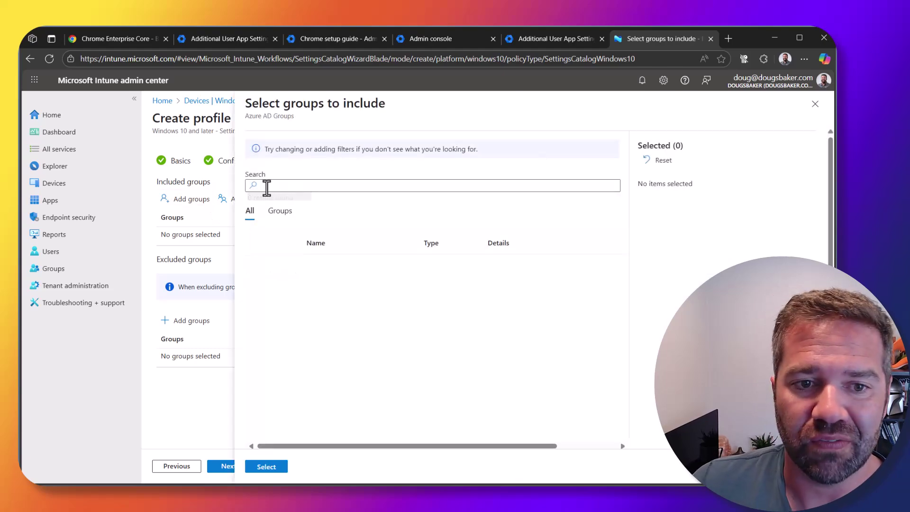
click(267, 186)
text([mem] atck)
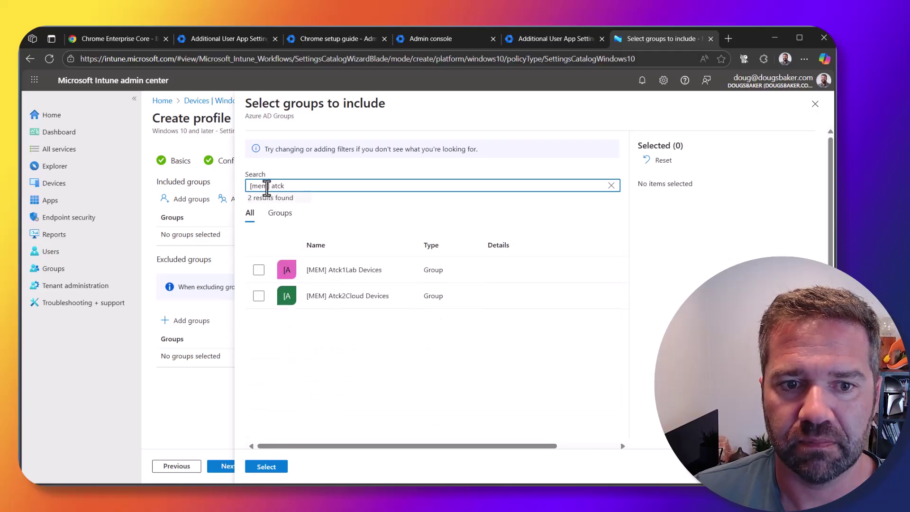
click(258, 269)
click(265, 466)
click(244, 467)
click(246, 465)
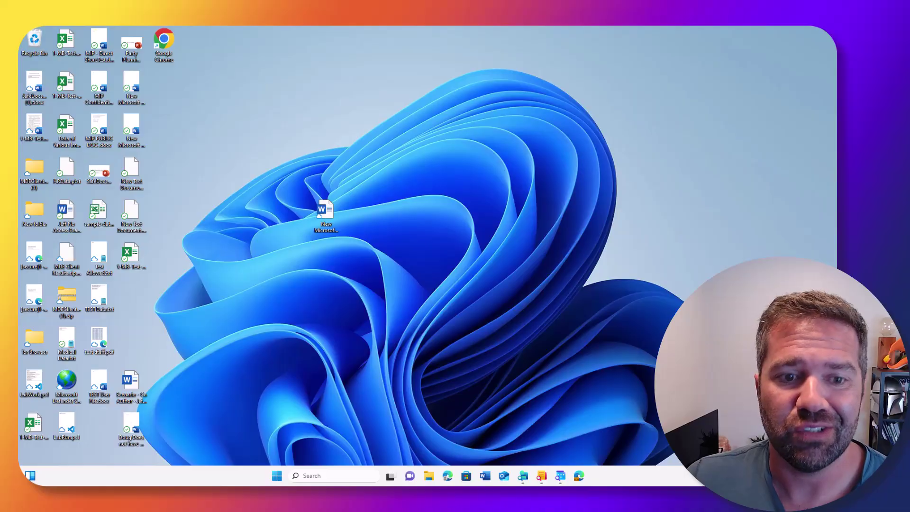
Reload the policies at chrome://policy in Chrome on the test device and check the CloudManagementEnrollmentToken entry
double_click(161, 42)
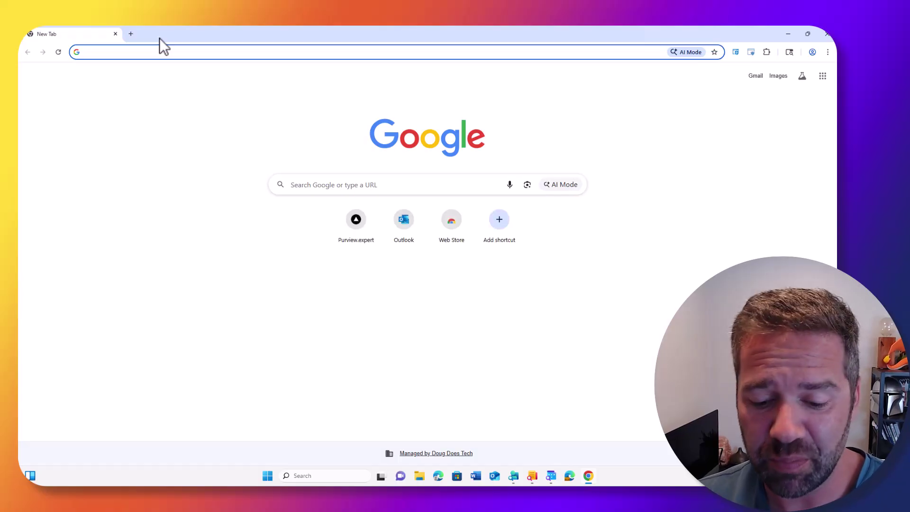
text(chr)
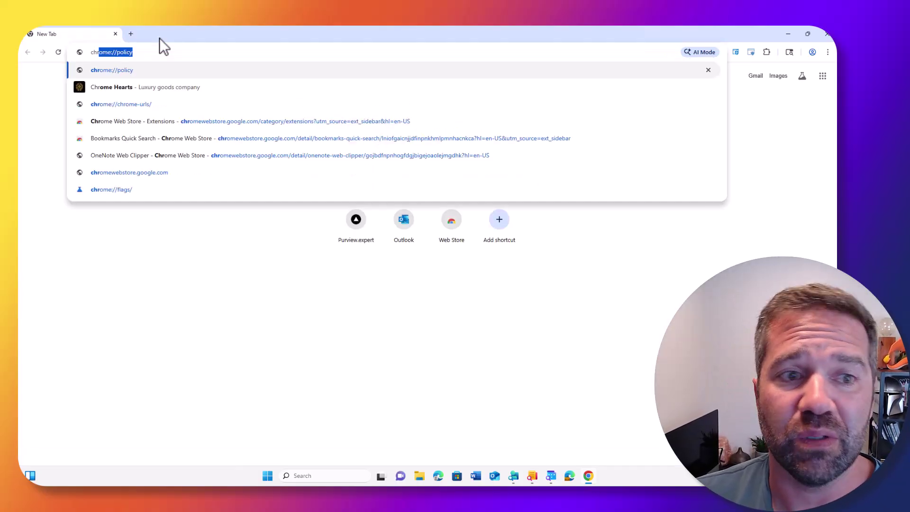
key(Return)
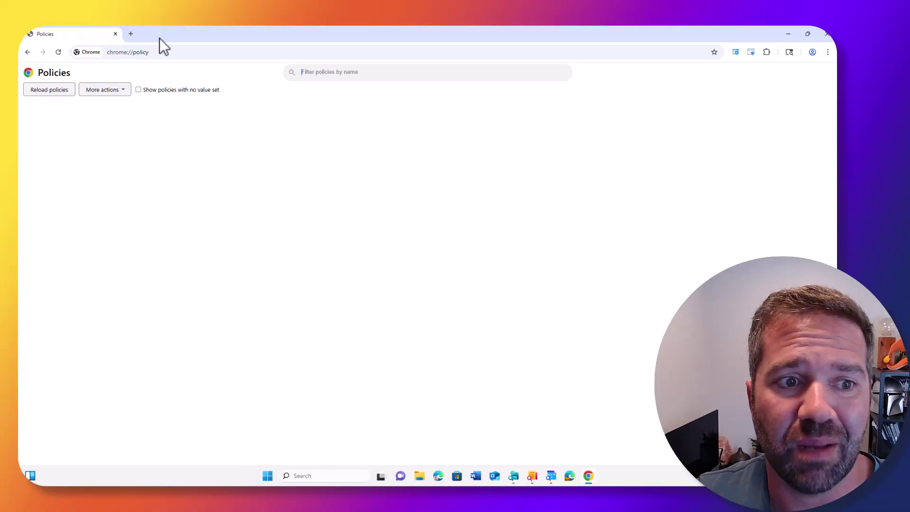
click(59, 94)
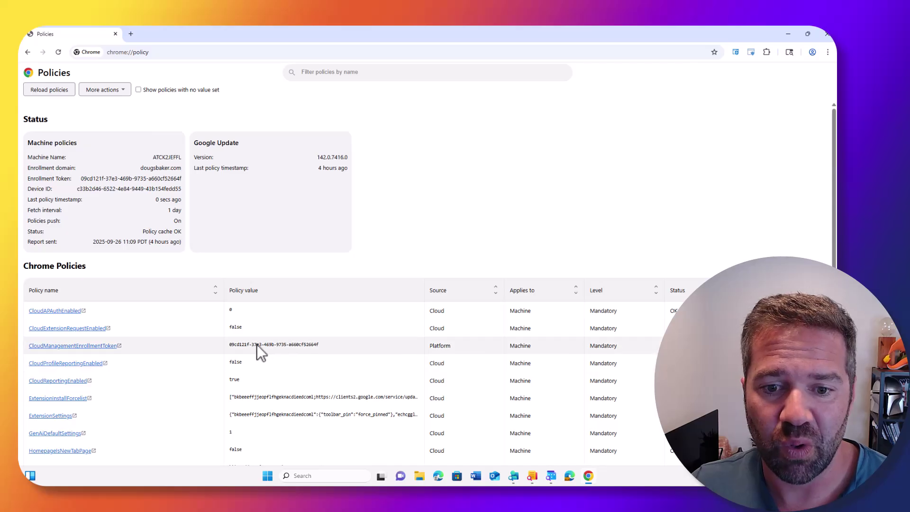
click(303, 345)
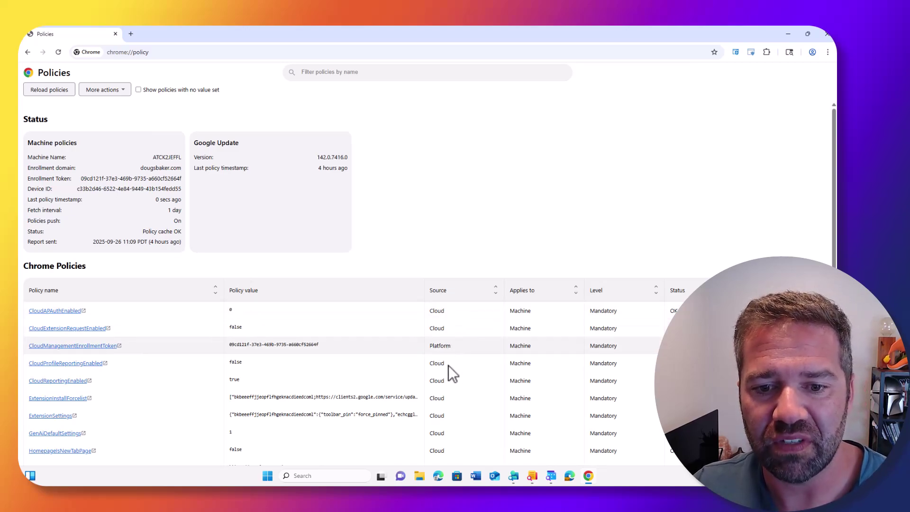
scroll(444, 437, down, 3)
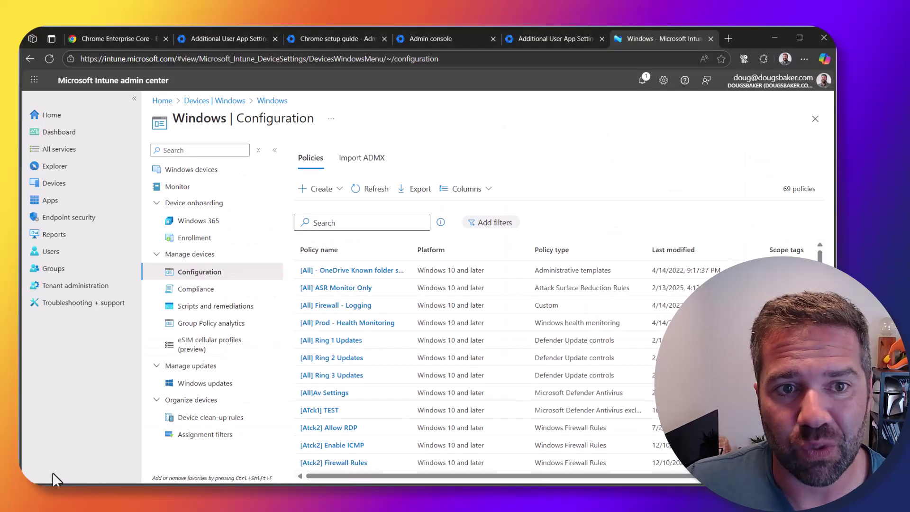
Complete the test browser enrollment in the Chrome setup guide, verifying it with the ATCK2JEFFL browser, and return to all tasks
click(365, 40)
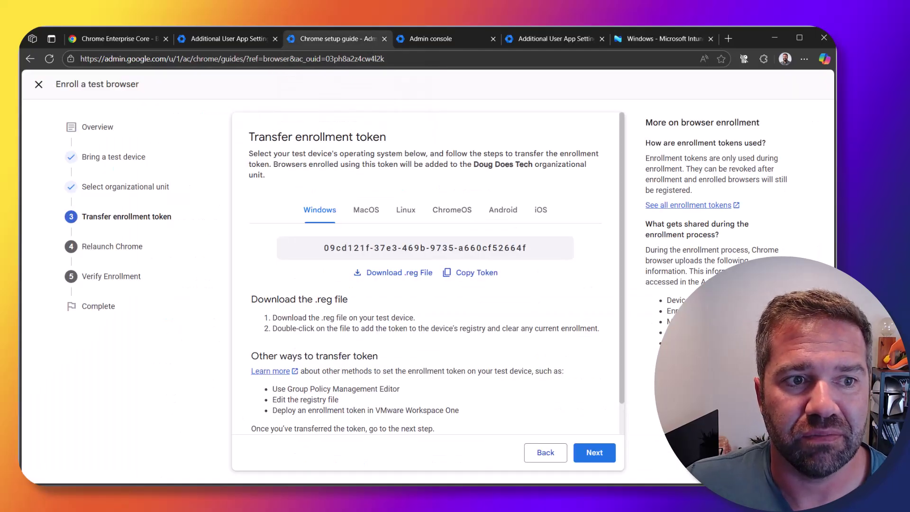
click(593, 454)
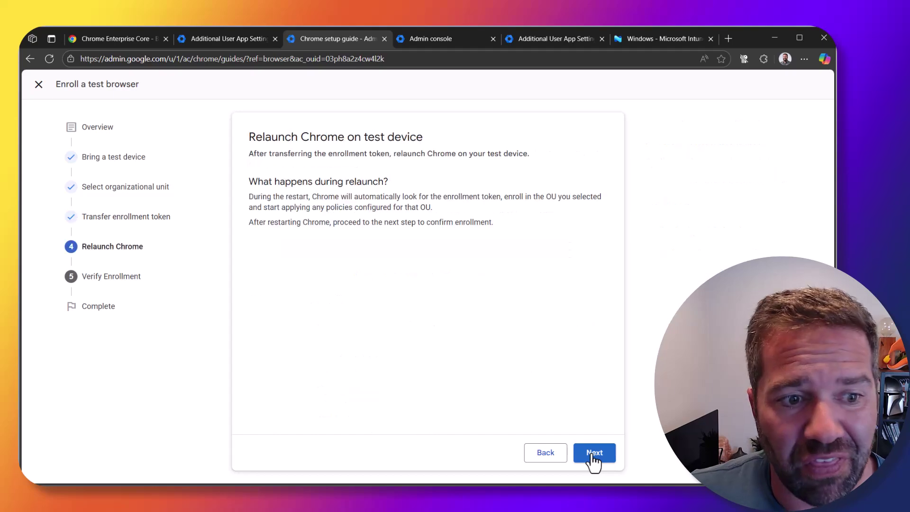
click(592, 454)
click(262, 308)
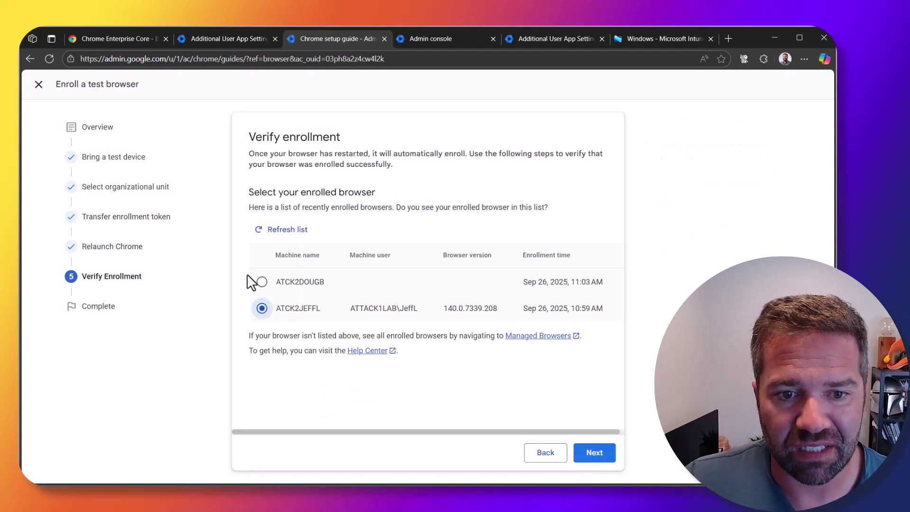
click(596, 456)
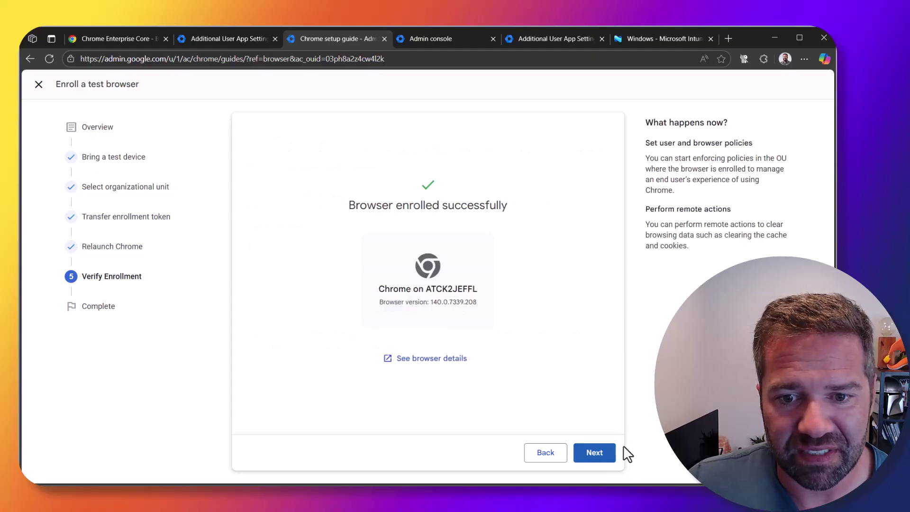
click(614, 456)
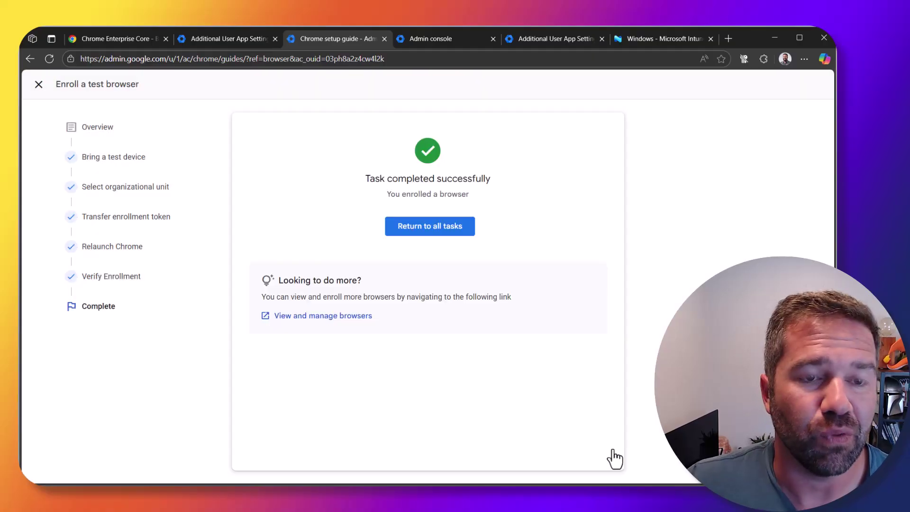
click(419, 230)
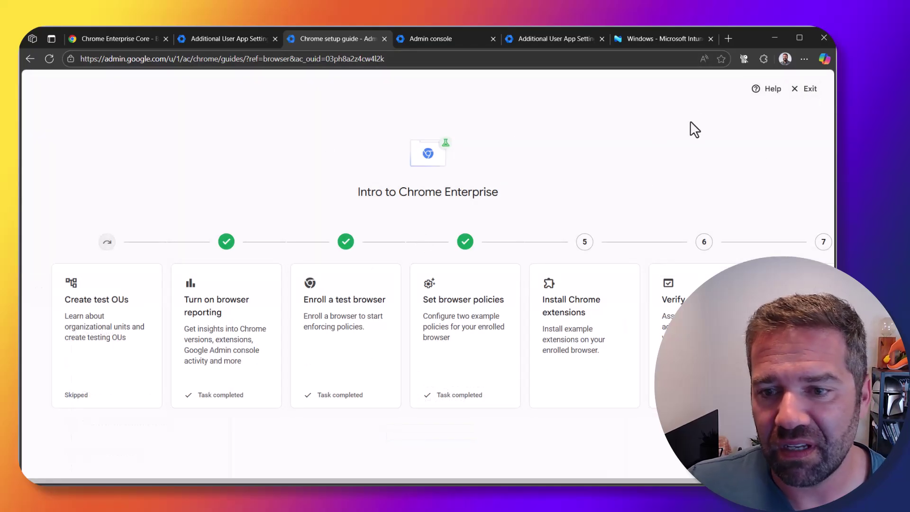
Exit the Chrome Enterprise intro guide and view the managed browsers list for Doug Does Tech
click(806, 89)
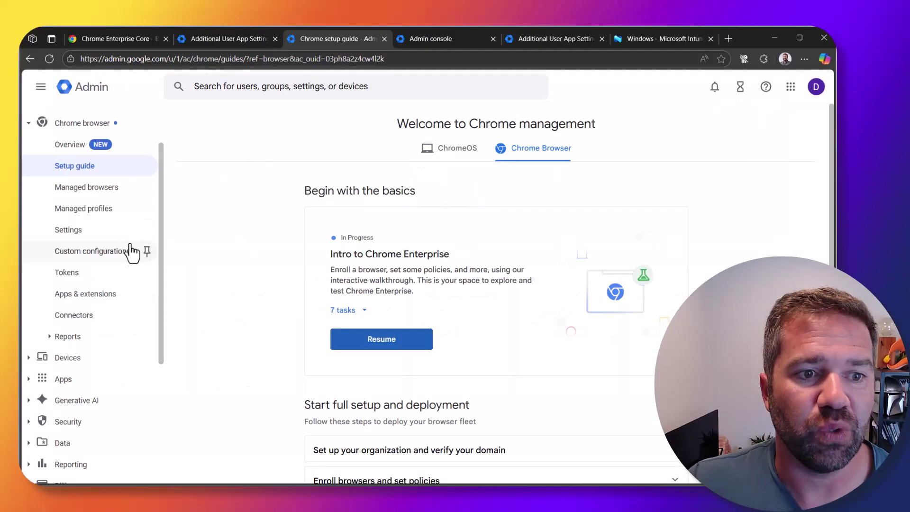
click(85, 188)
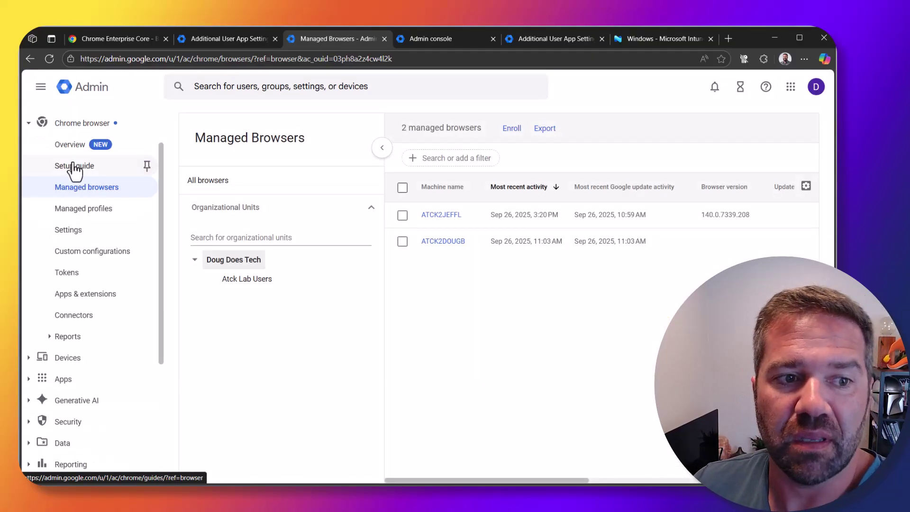
scroll(42, 124, up, 1)
scroll(97, 320, up, 1)
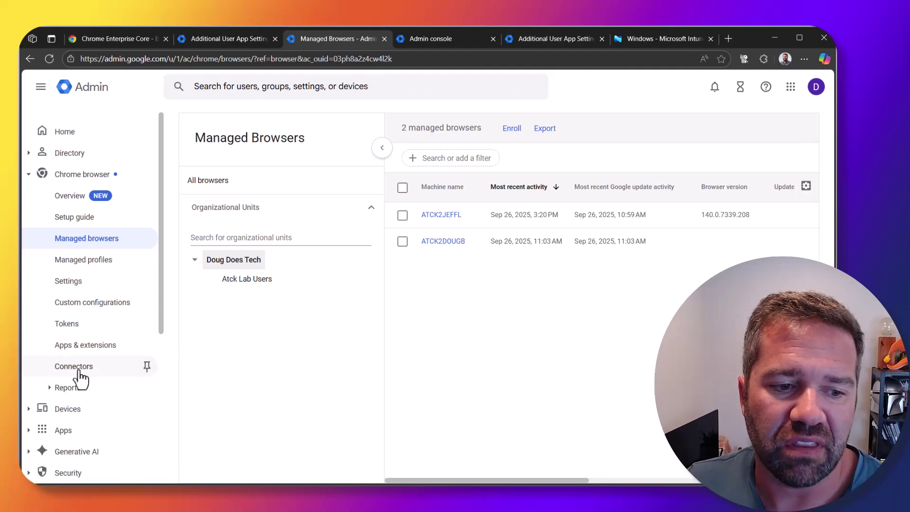
Open the managed profiles page, enable managed profile reporting for the Doug Does Tech organizational unit, and save the change
scroll(73, 478, down, 3)
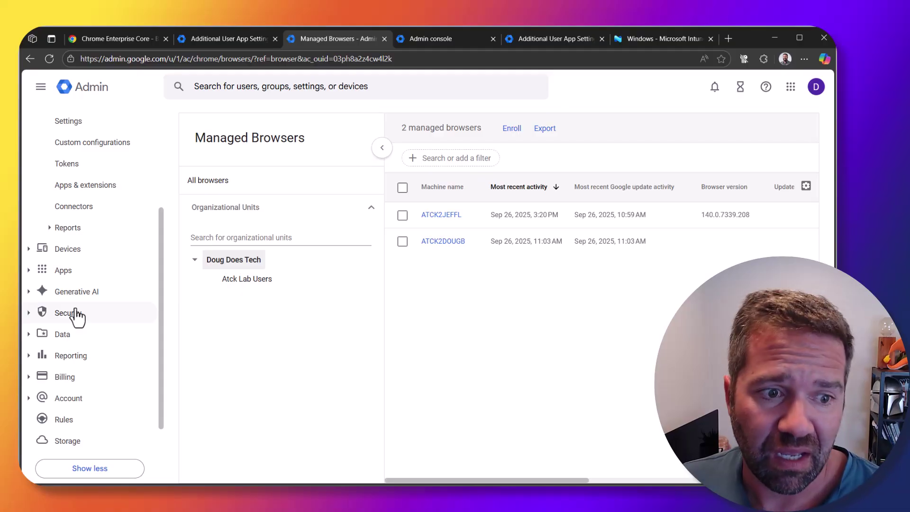
scroll(87, 334, up, 3)
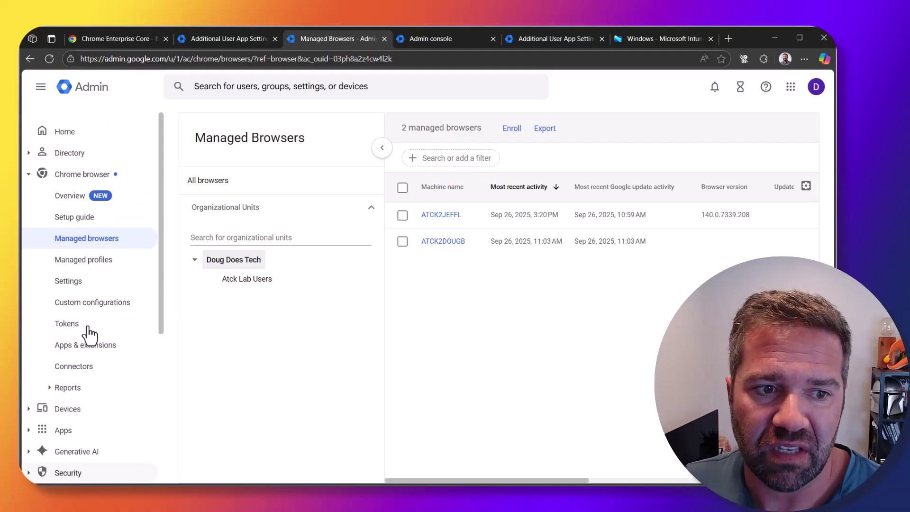
click(64, 263)
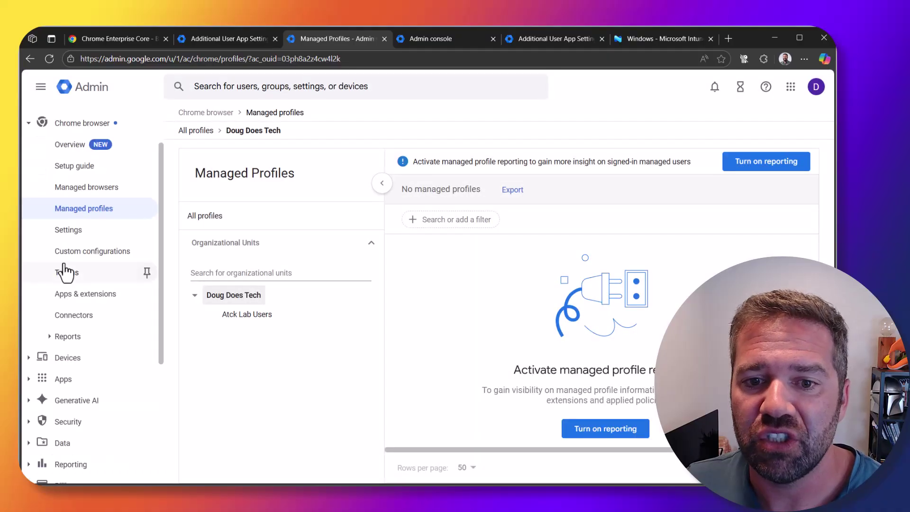
click(622, 429)
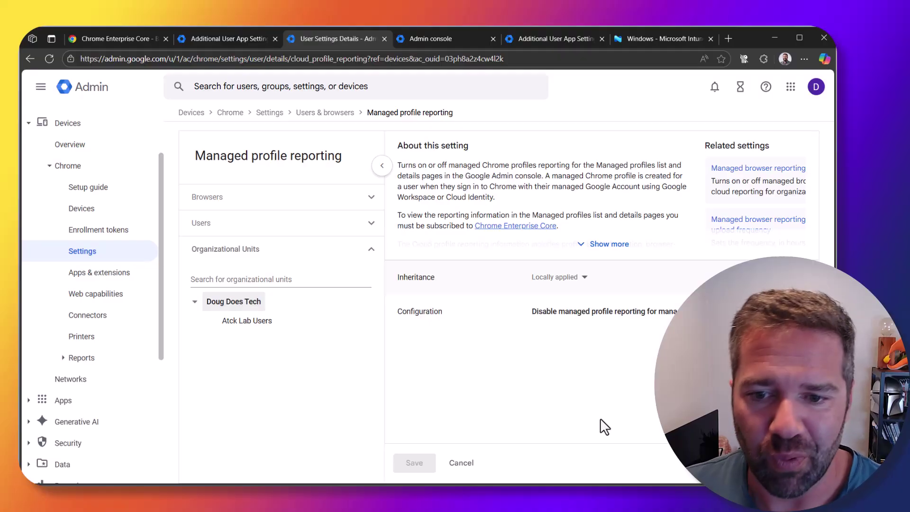
click(583, 314)
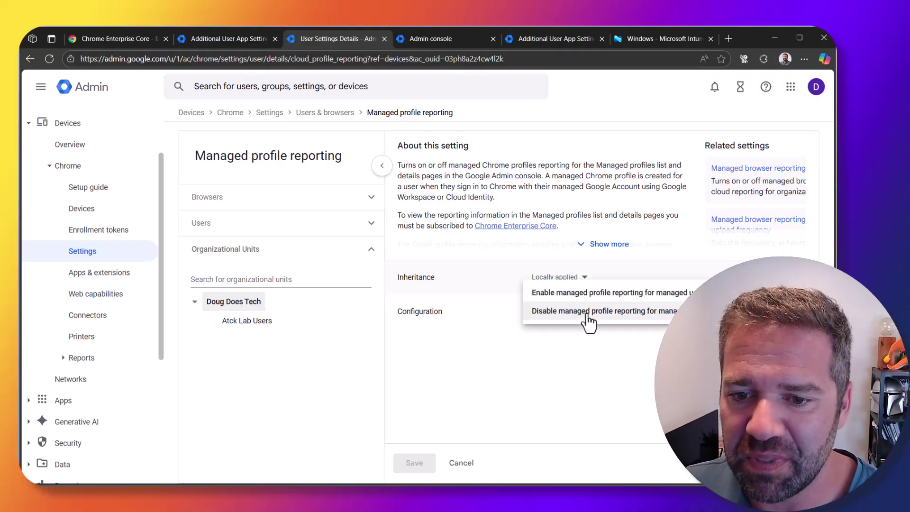
click(566, 294)
click(413, 458)
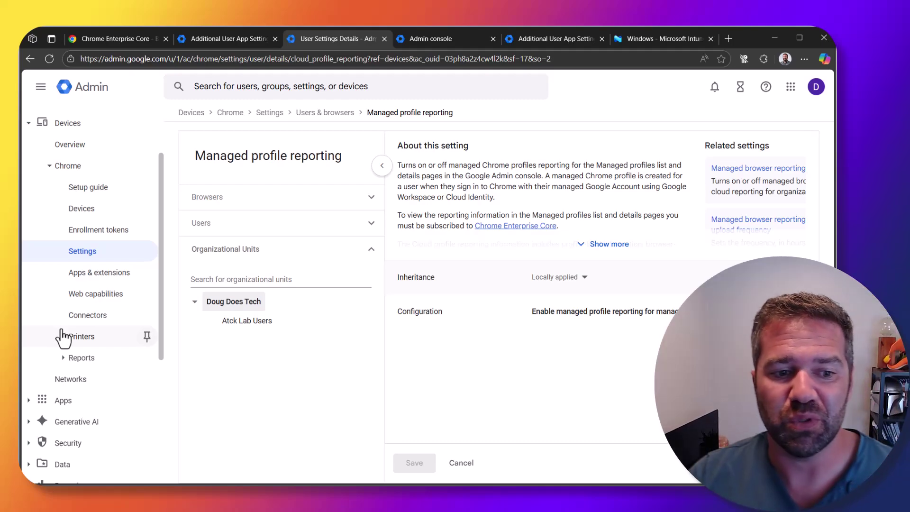
Review the Chrome browser Apps & extensions overview, users & browsers list and settings, and view the Chrome browser overview page
scroll(76, 348, down, 1)
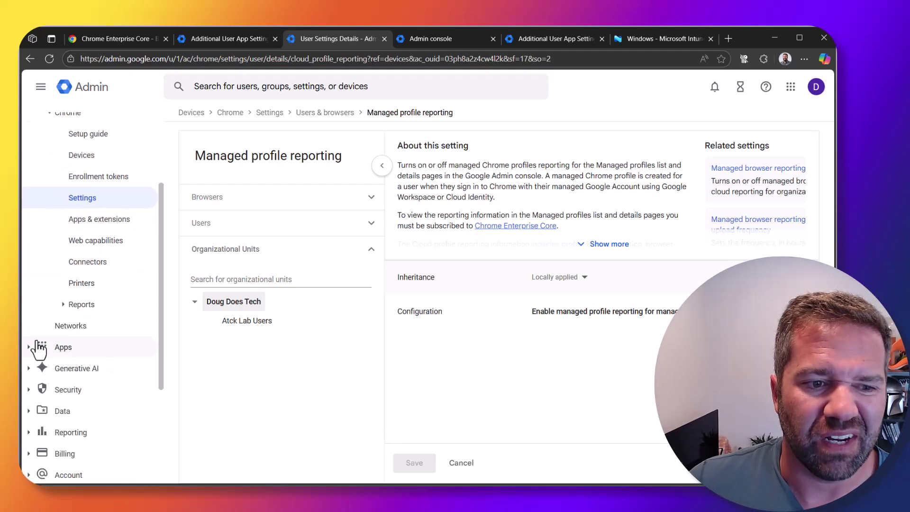
click(29, 347)
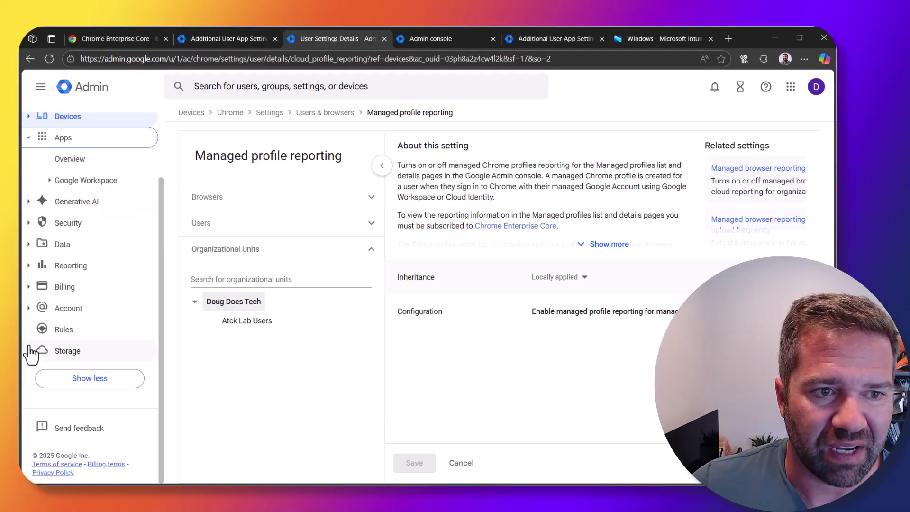
click(28, 138)
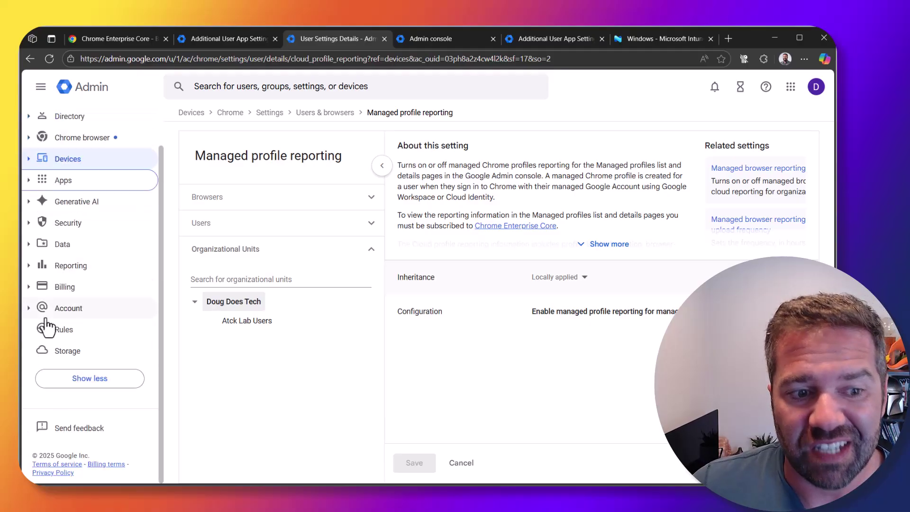
click(29, 180)
scroll(33, 190, up, 3)
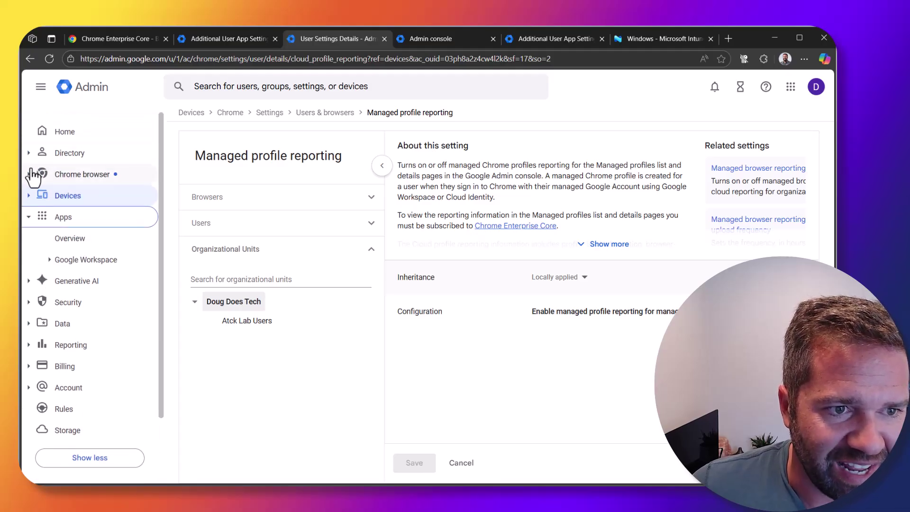
click(30, 175)
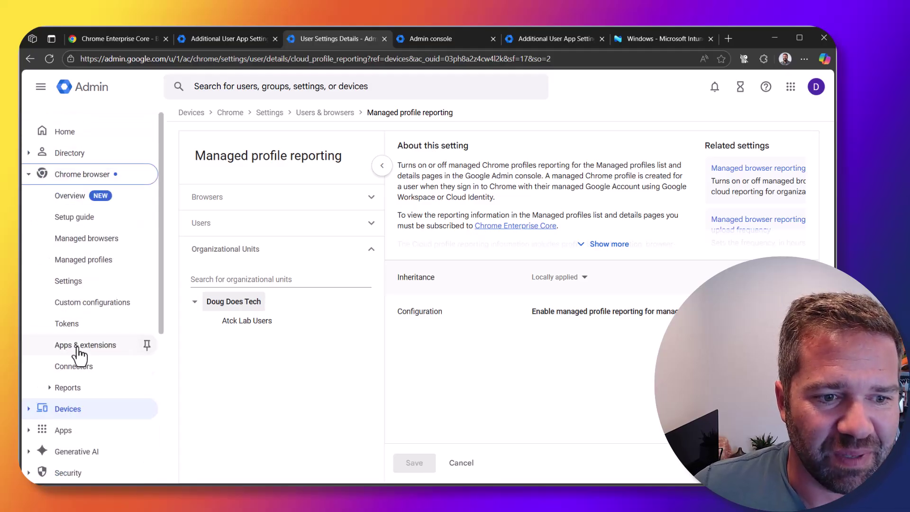
click(134, 337)
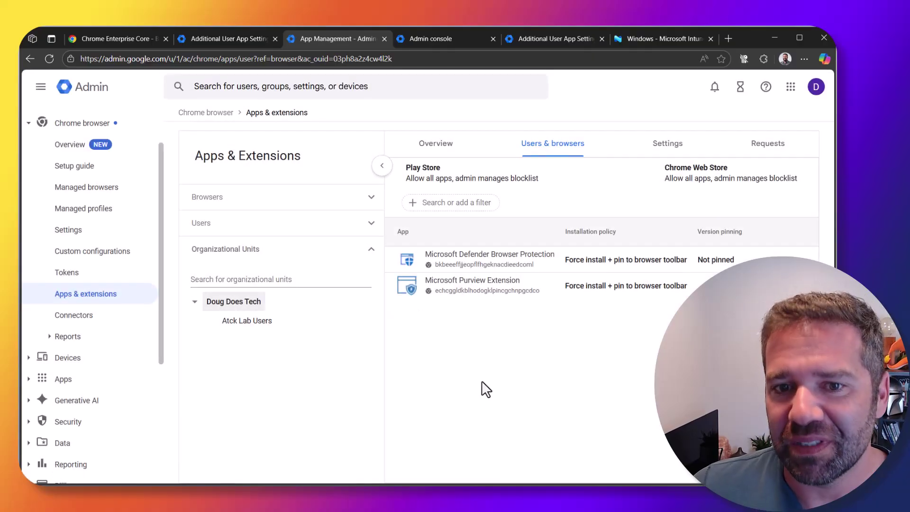
click(450, 152)
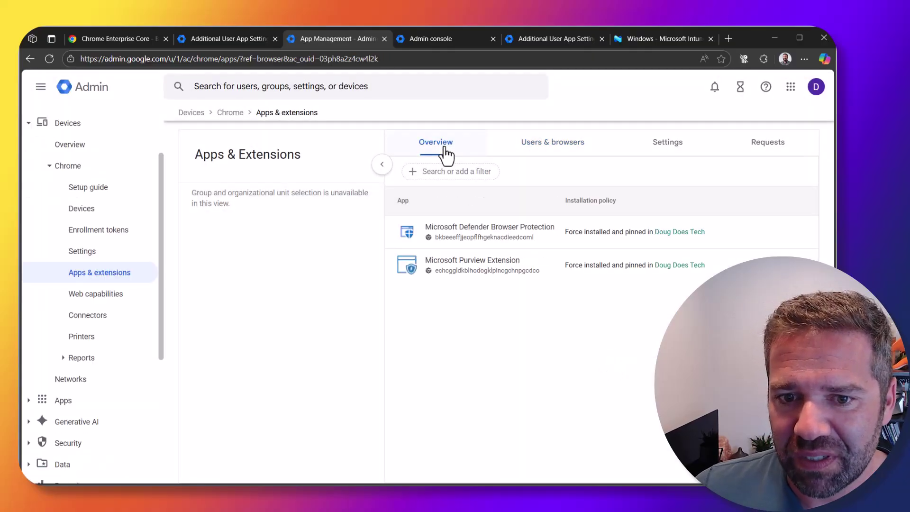
click(543, 148)
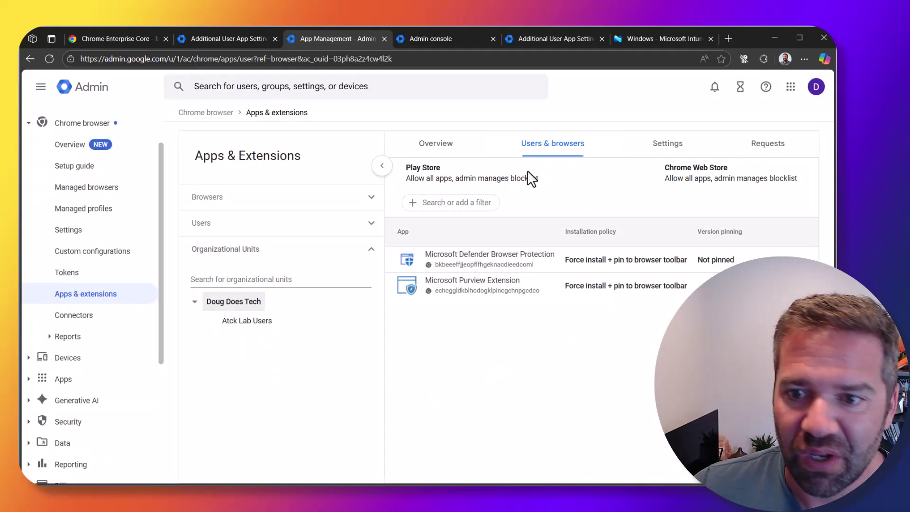
click(672, 147)
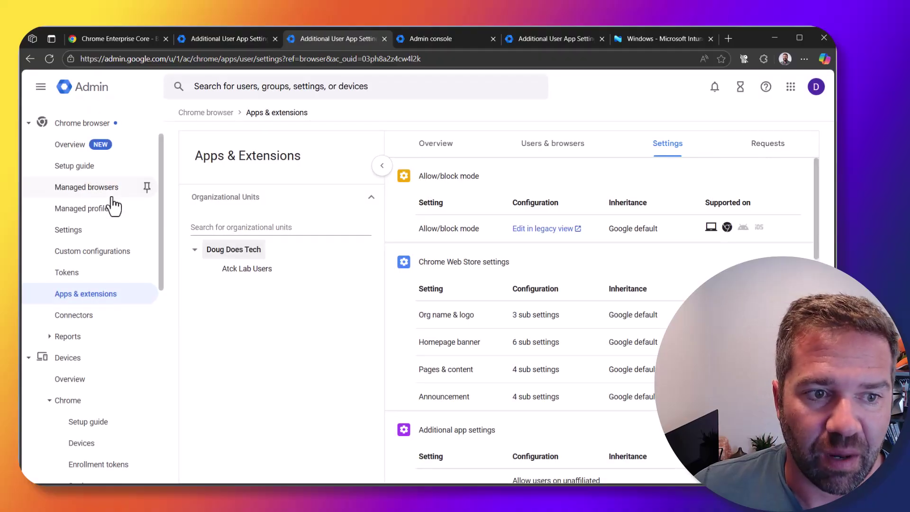
click(68, 147)
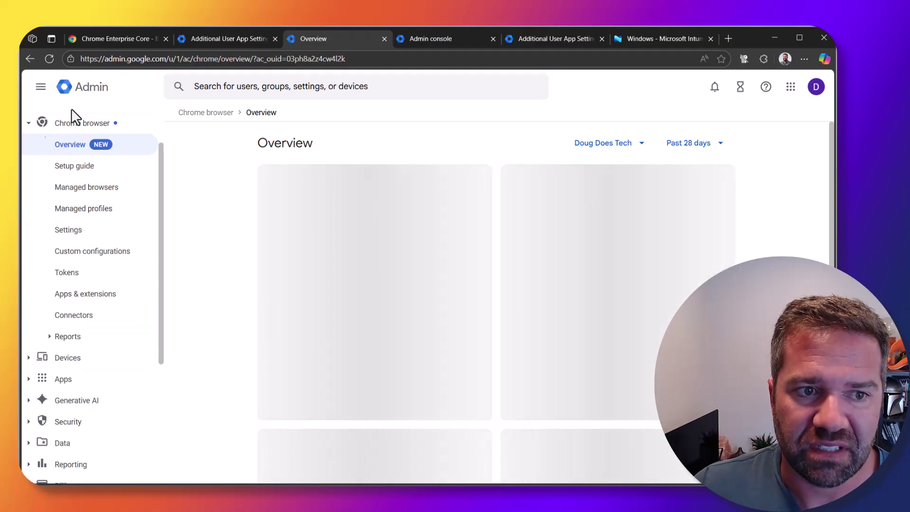
Set the Organization name (browser) setting to "Doug Does Tech", save it, and return to the user and browser settings list
click(70, 232)
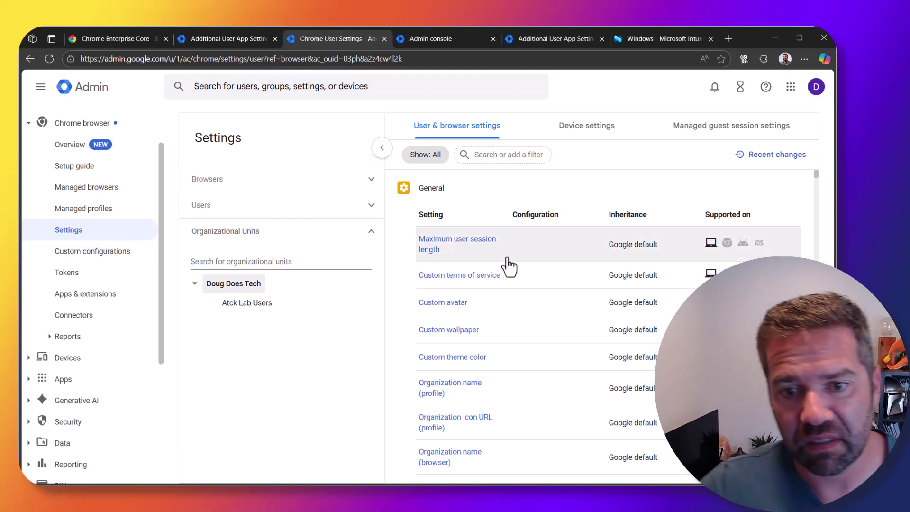
scroll(544, 379, down, 3)
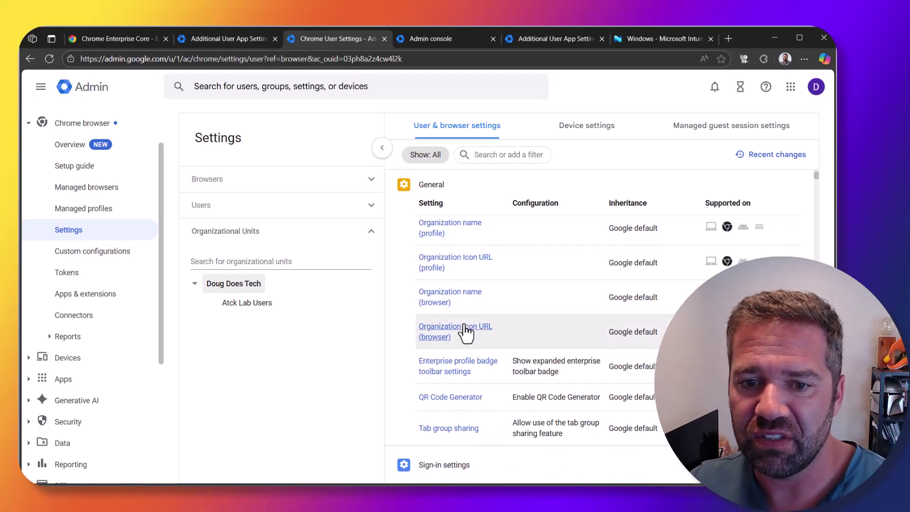
click(441, 299)
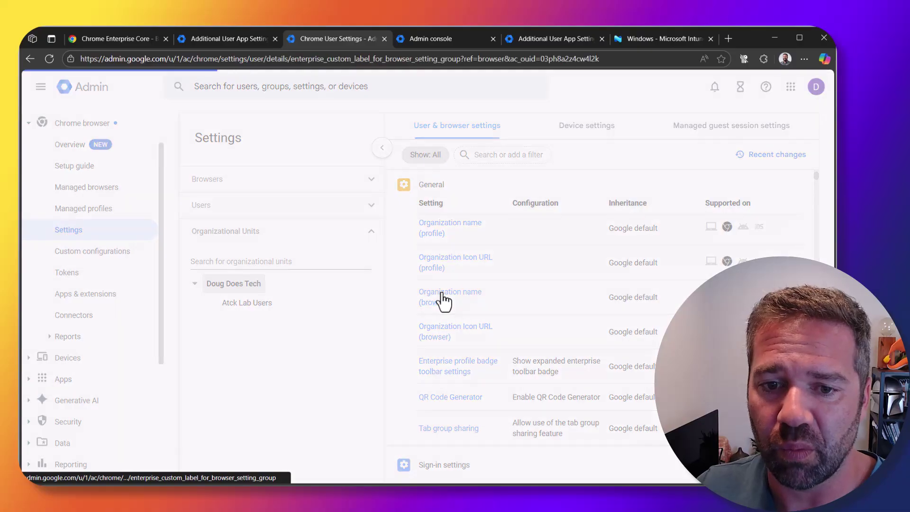
click(618, 353)
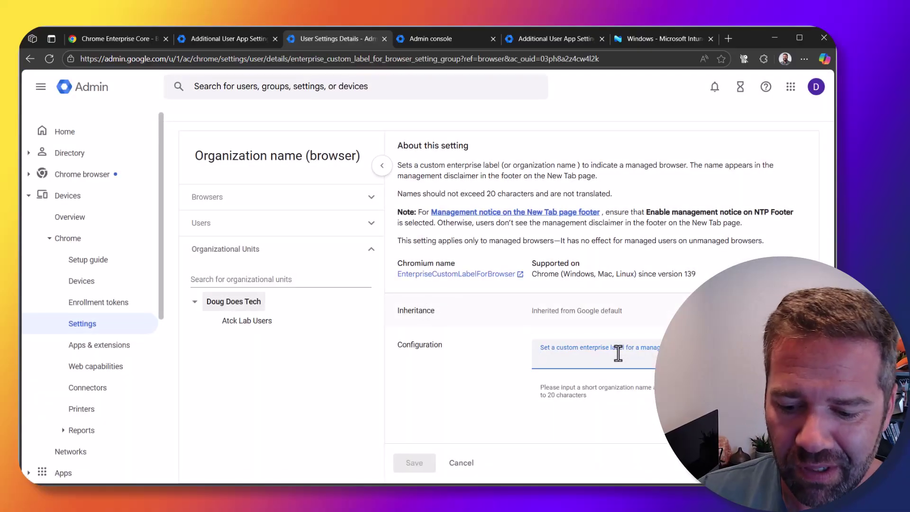
text(Doug Does Tech)
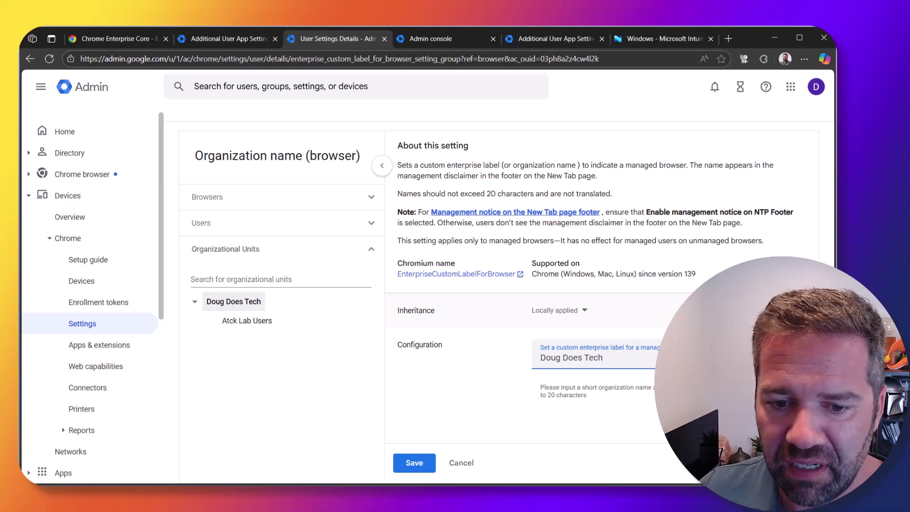
click(413, 463)
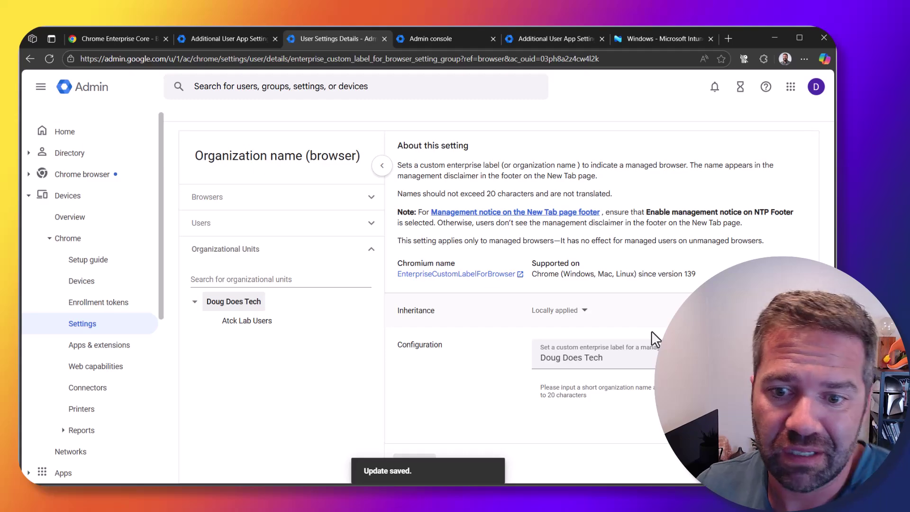
click(474, 459)
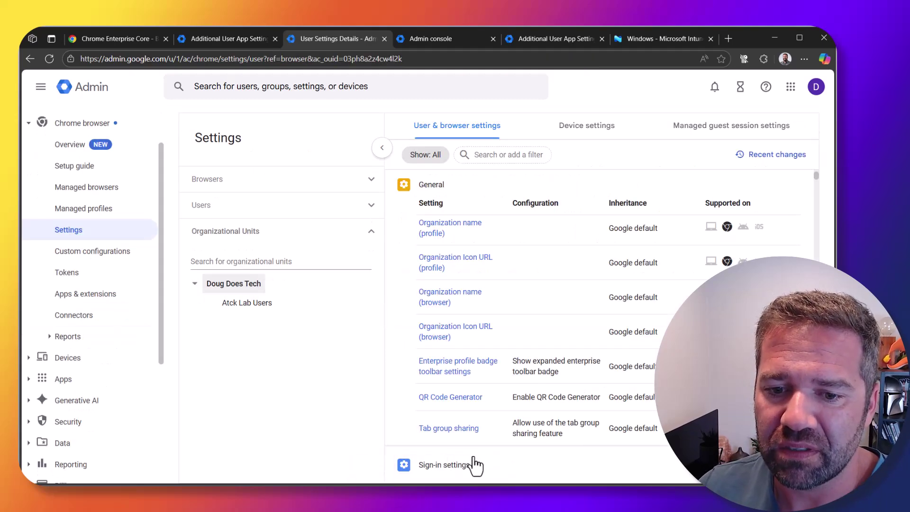
Search the user and browser settings for "azure", open Azure Cloud Authentication, and read its description and supported providers
click(515, 160)
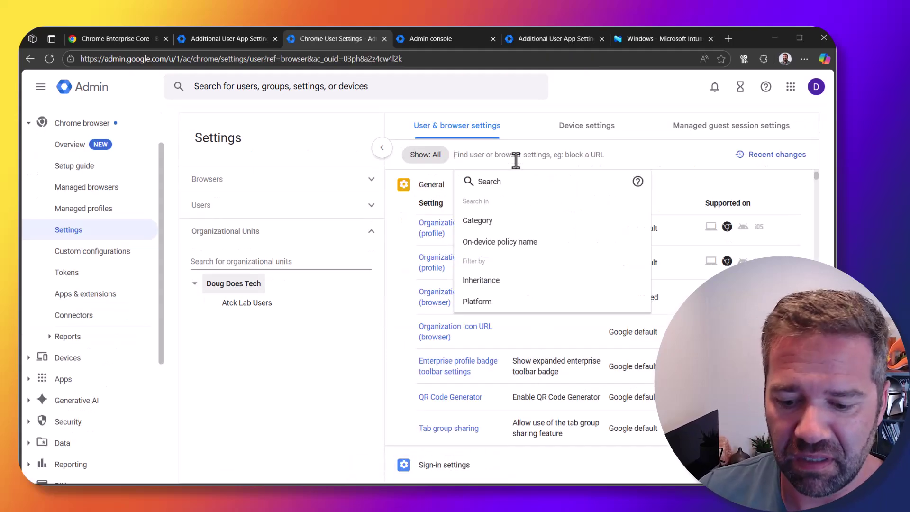
text(azure)
key(Return)
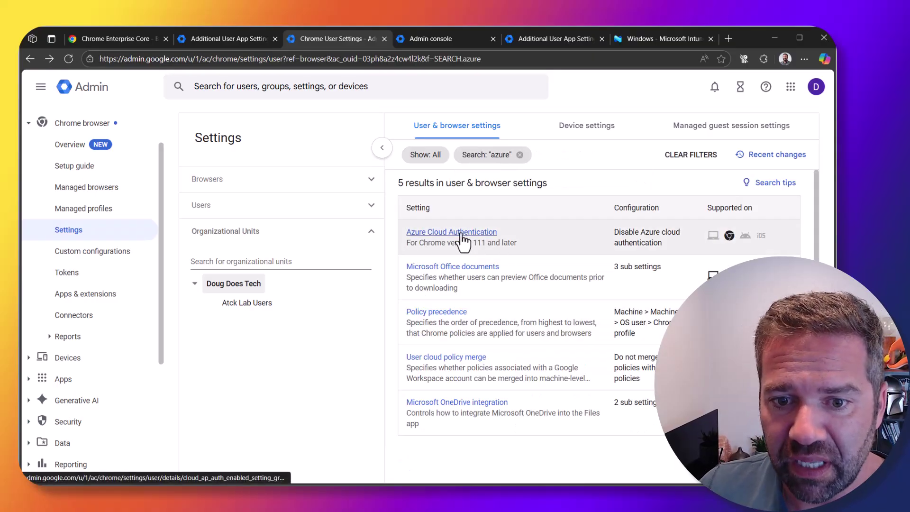
click(460, 233)
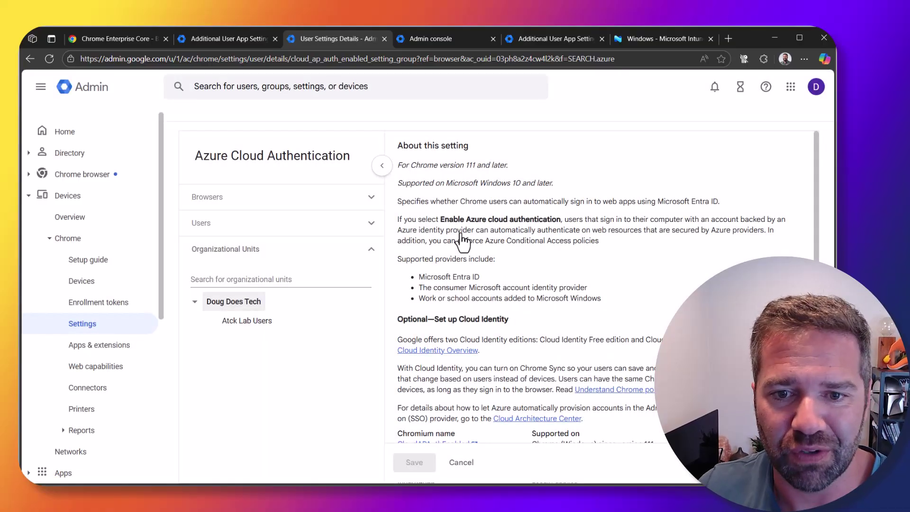
drag(458, 201, 721, 203)
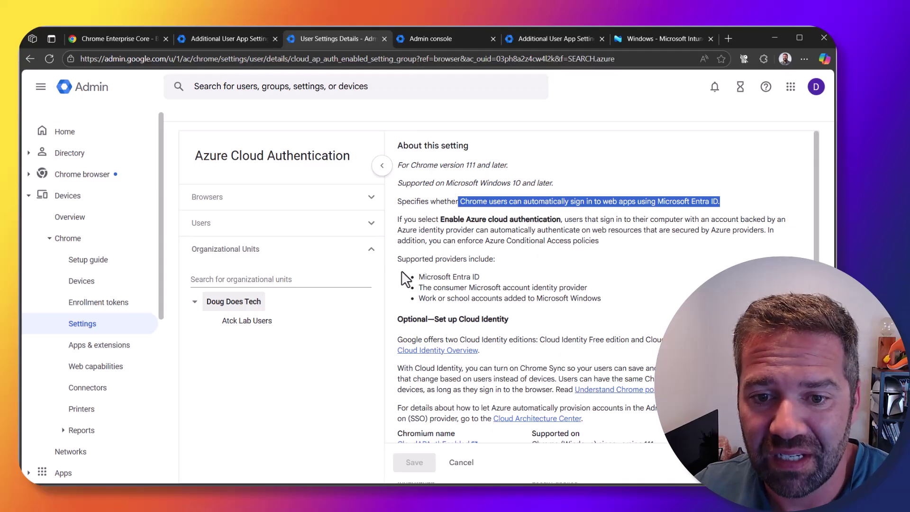
click(461, 273)
drag(430, 278, 580, 299)
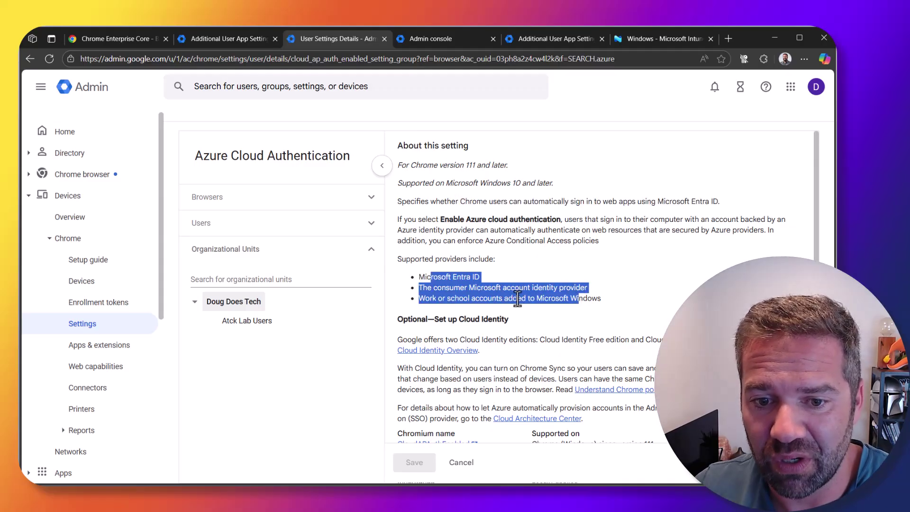
Enable Azure cloud authentication for the Doug Does Tech organizational unit and save the setting
scroll(517, 297, down, 2)
click(609, 423)
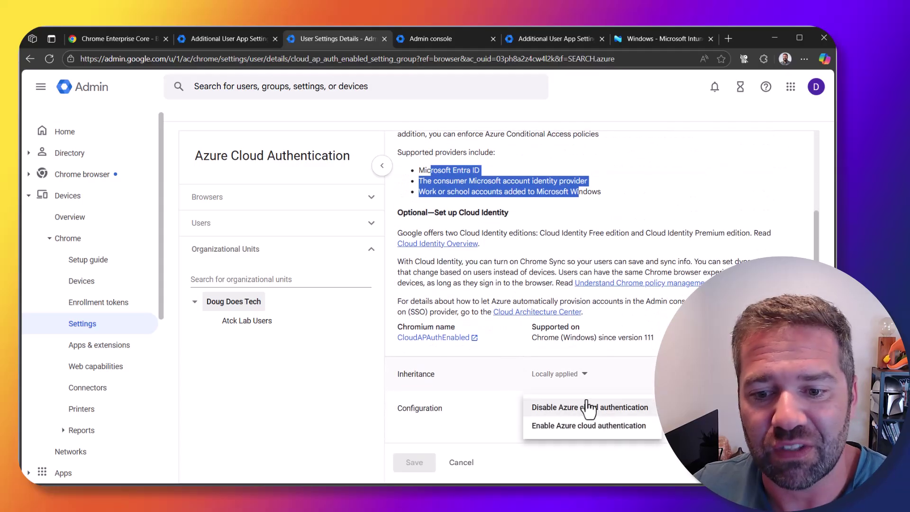
click(586, 432)
click(413, 463)
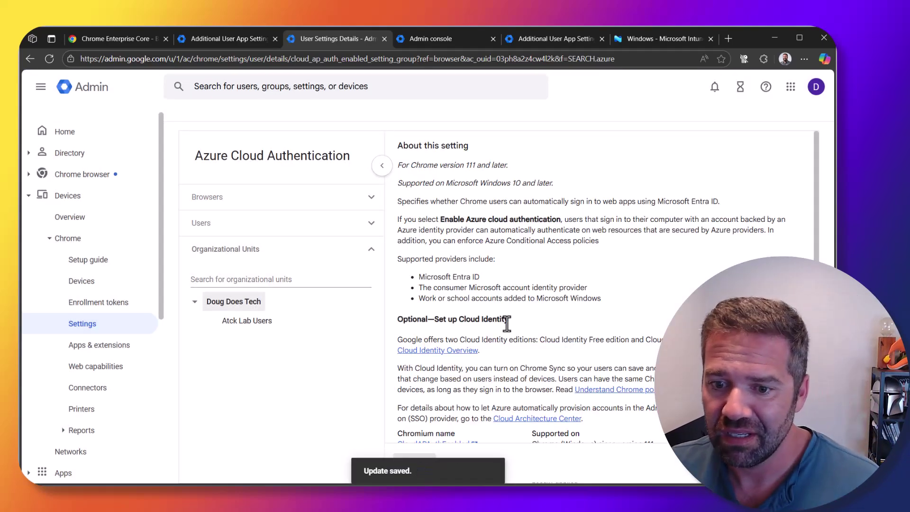
Read the note on Azure account provisioning, leave the Azure Cloud Authentication setting, and clear the "azure" search filter from the settings list
scroll(522, 347, down, 3)
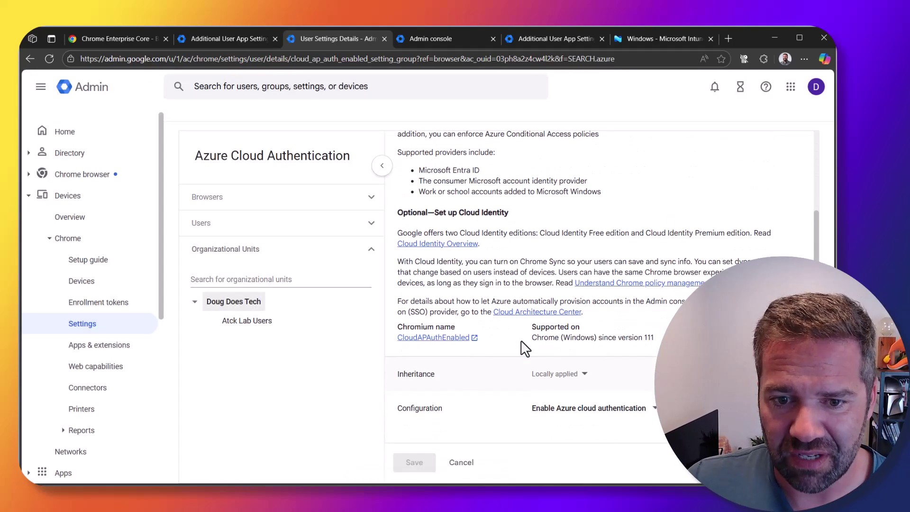
drag(399, 301, 645, 328)
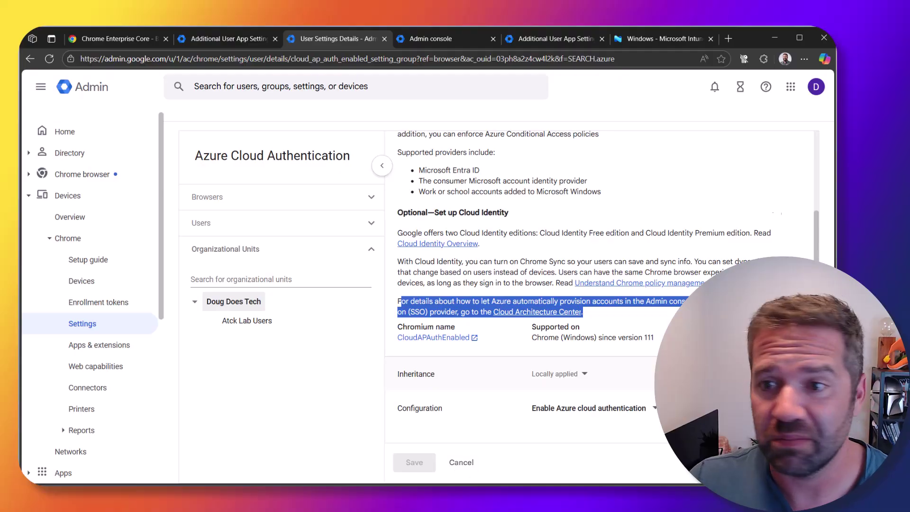
click(461, 462)
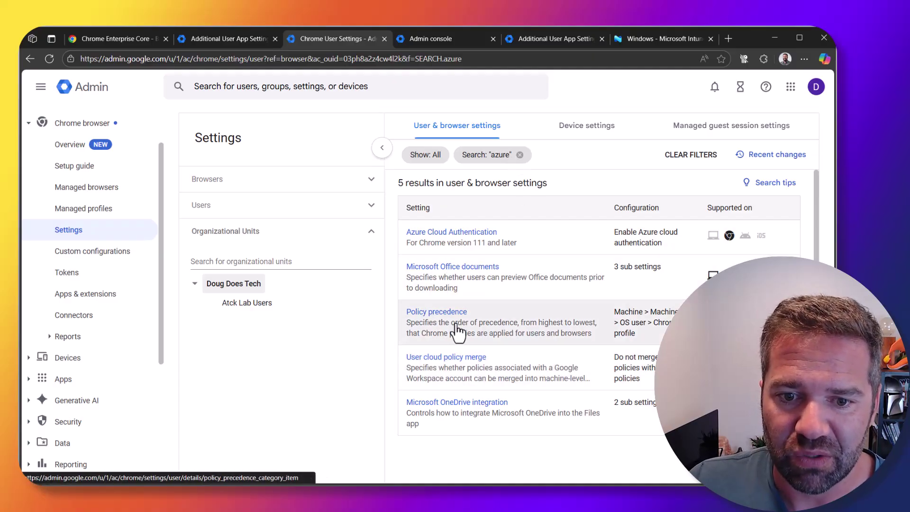
click(520, 155)
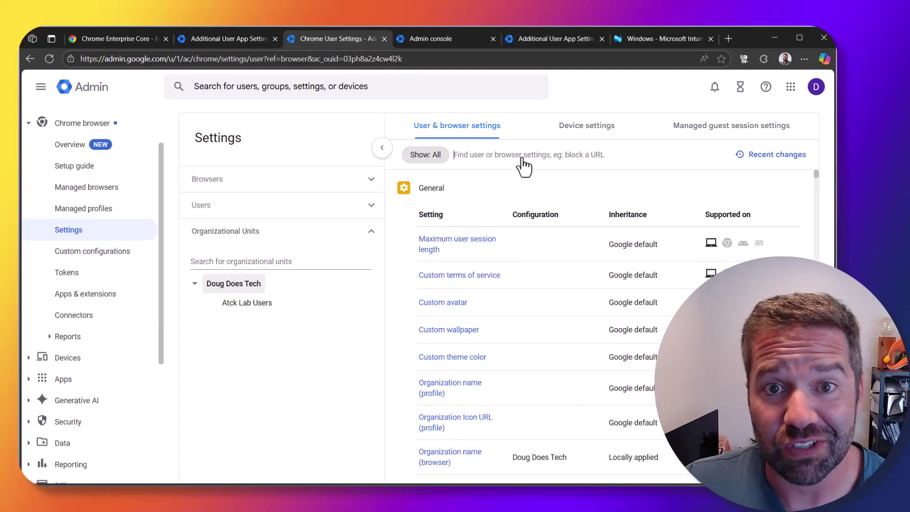
scroll(545, 339, down, 4)
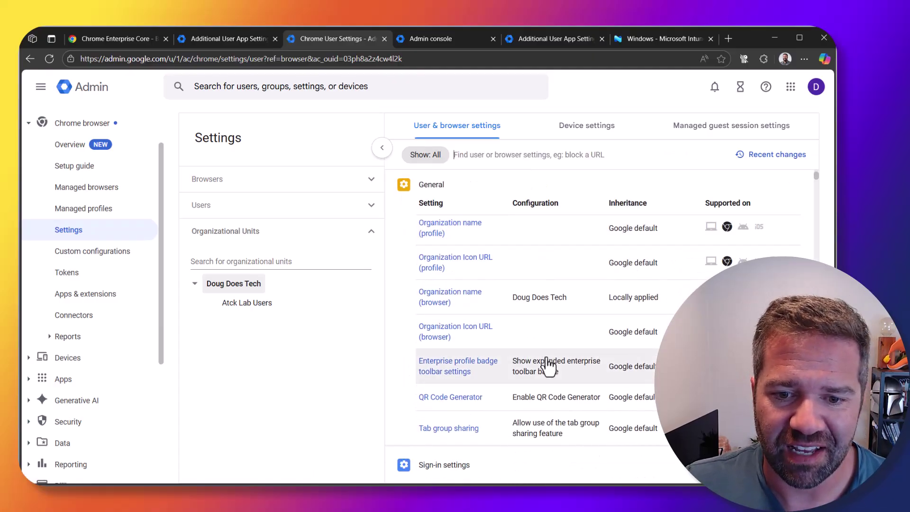
Look through the rest of the General and Sign-in settings for Doug Does Tech and open the Chrome browser's Apps & extensions page
scroll(549, 391, down, 3)
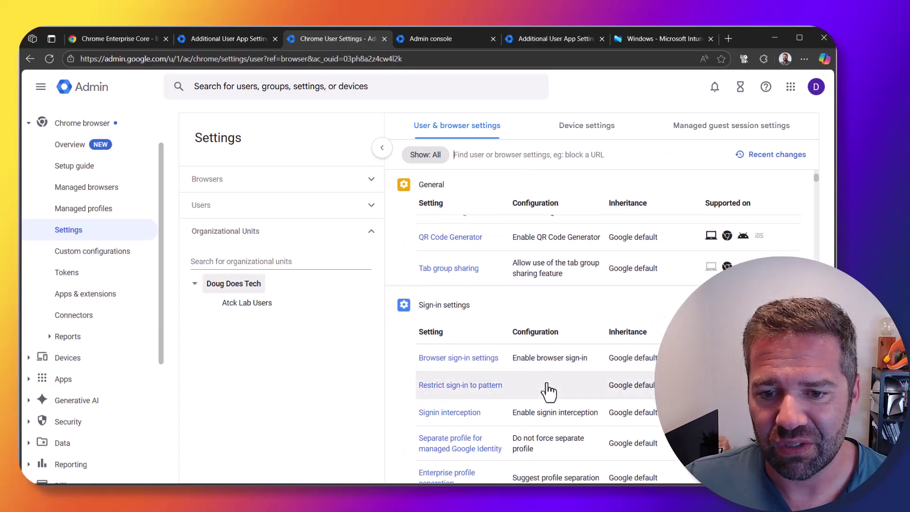
scroll(549, 393, down, 6)
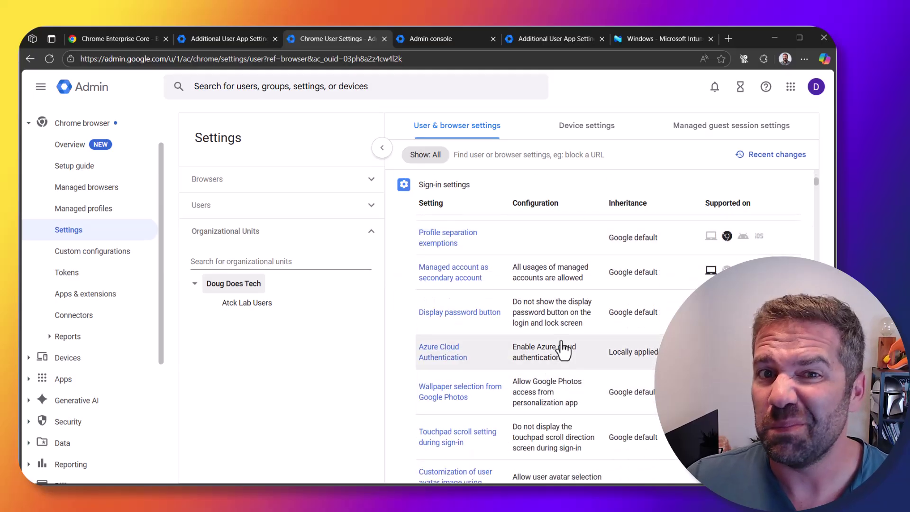
scroll(563, 349, down, 5)
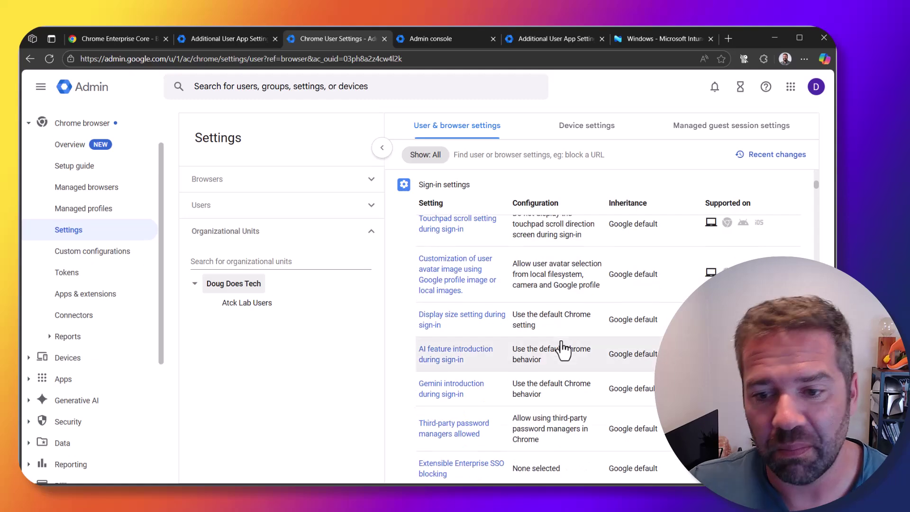
click(107, 299)
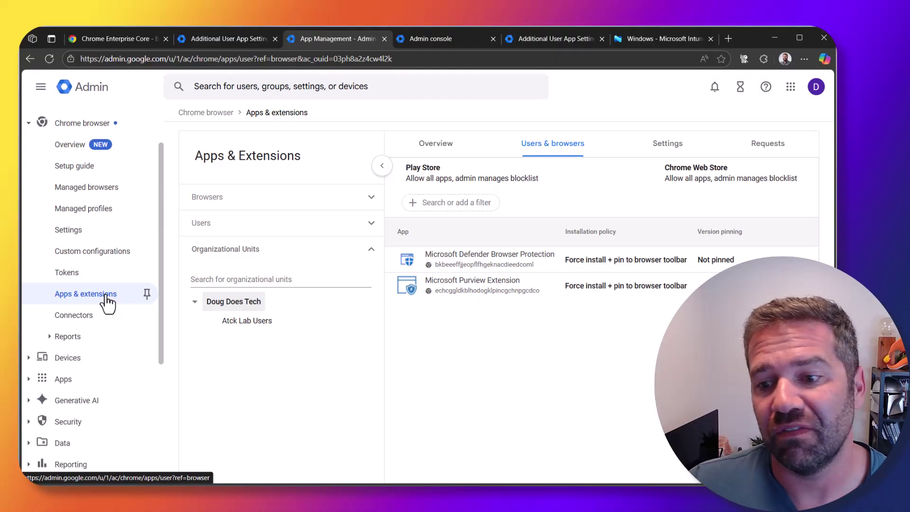
Review the Apps & extensions overview, settings and users & browsers pages, and leave the form for adding an extension by ID without saving
click(457, 158)
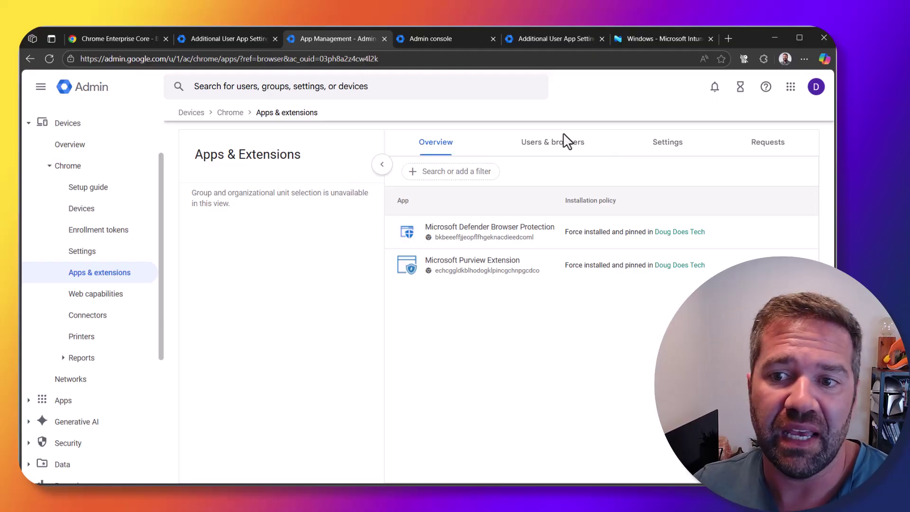
click(662, 144)
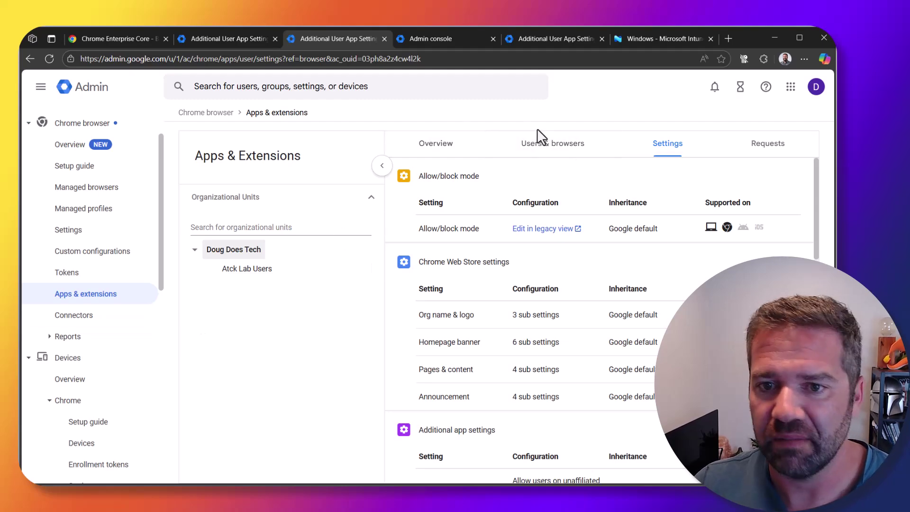
click(444, 144)
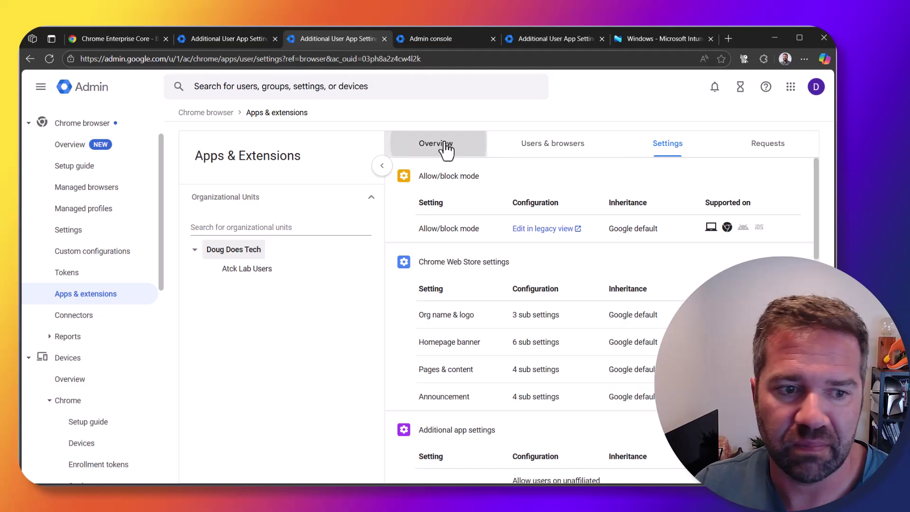
click(539, 142)
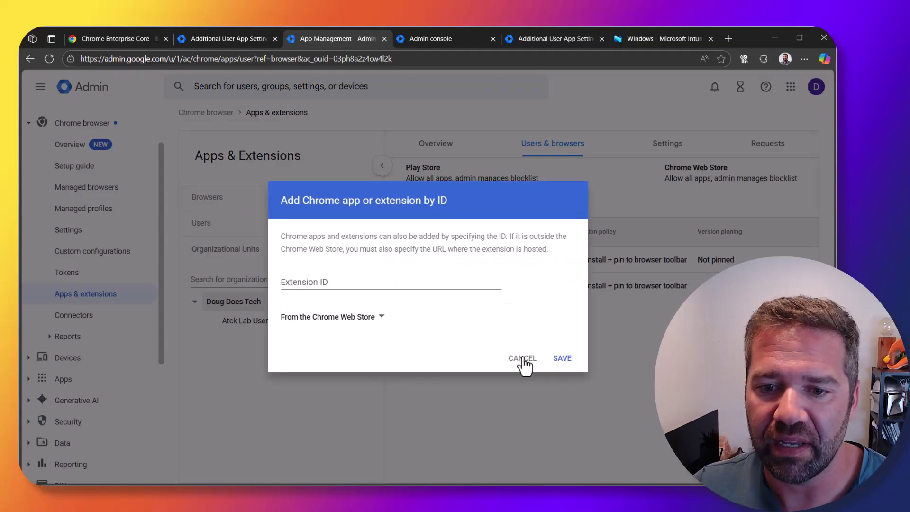
click(521, 358)
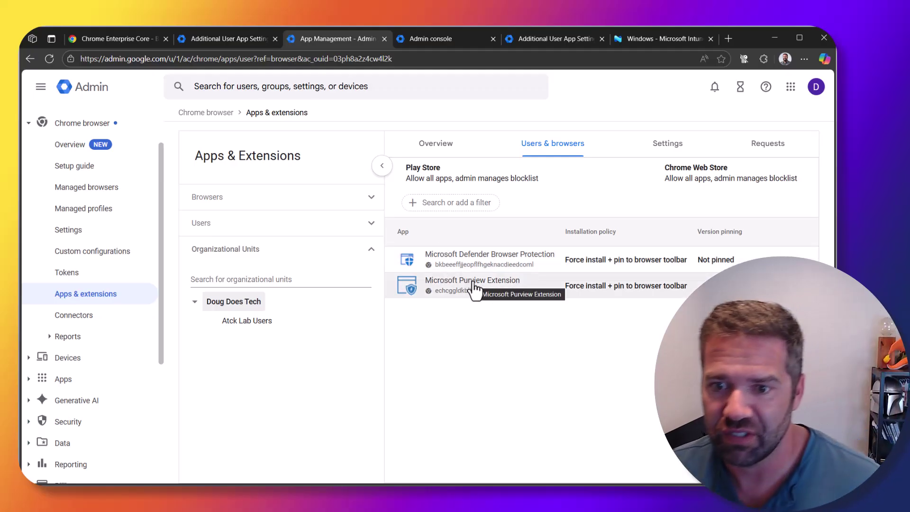
Review the Microsoft Purview Extension's policy details and installation policy options, and close its details without changing them
click(572, 290)
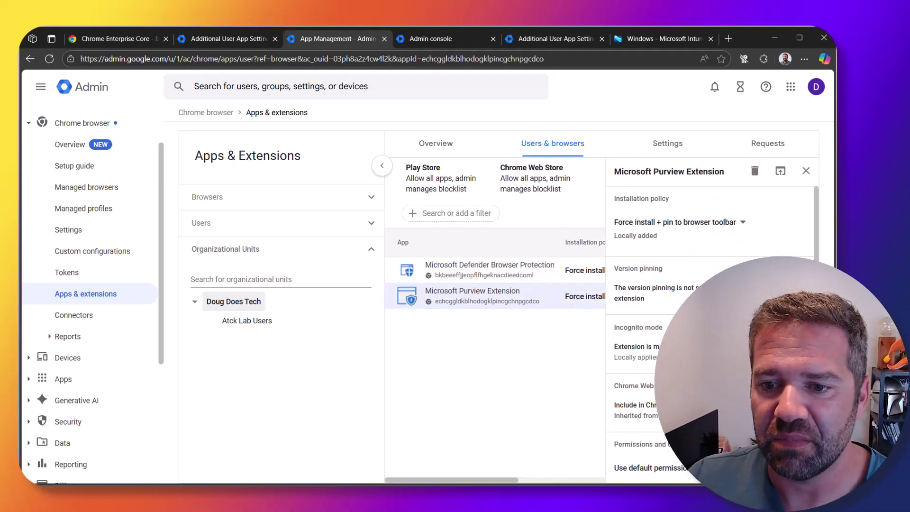
click(675, 231)
click(579, 421)
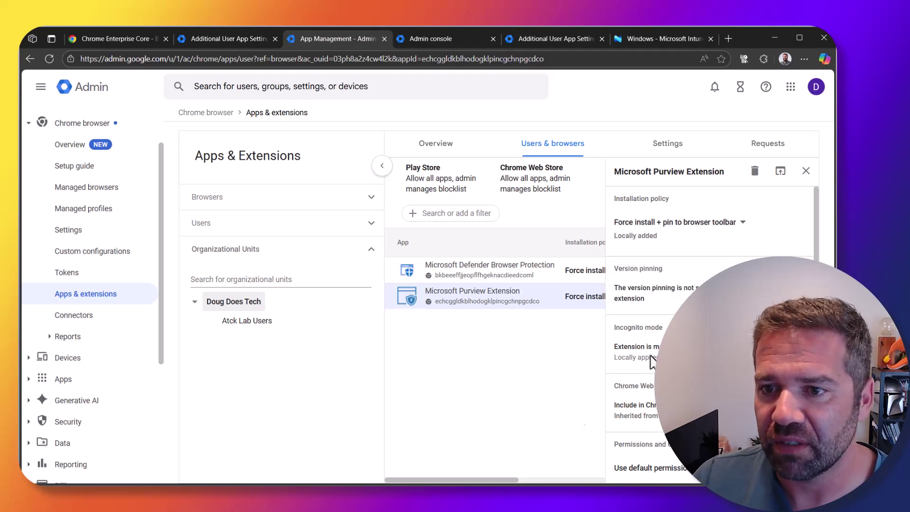
click(807, 171)
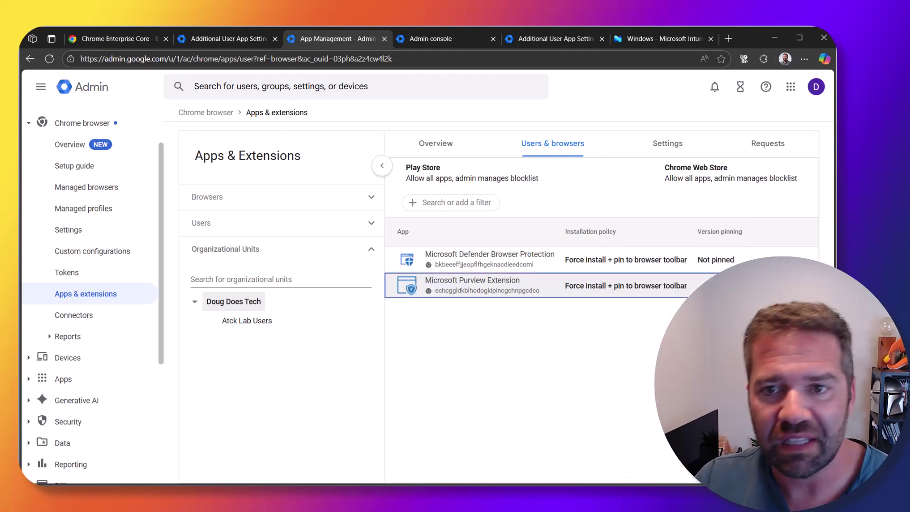
Set Allow/block mode to block all apps with an admin-managed allowlist for both stores, letting users request extensions from the Chrome Web Store, and save
click(666, 143)
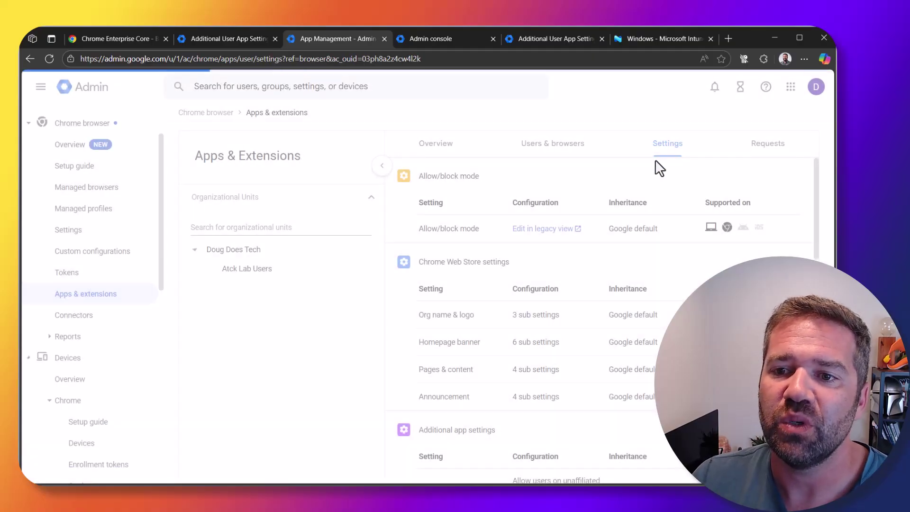
click(548, 229)
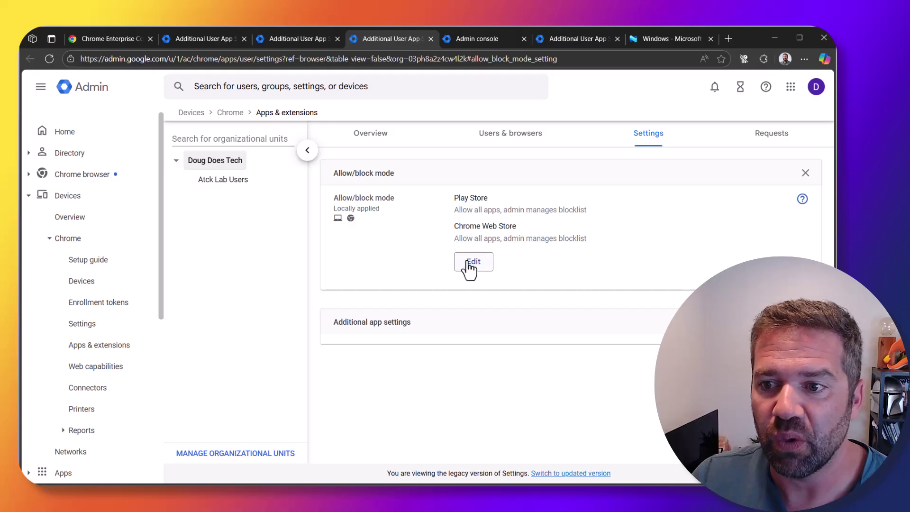
click(469, 268)
click(397, 270)
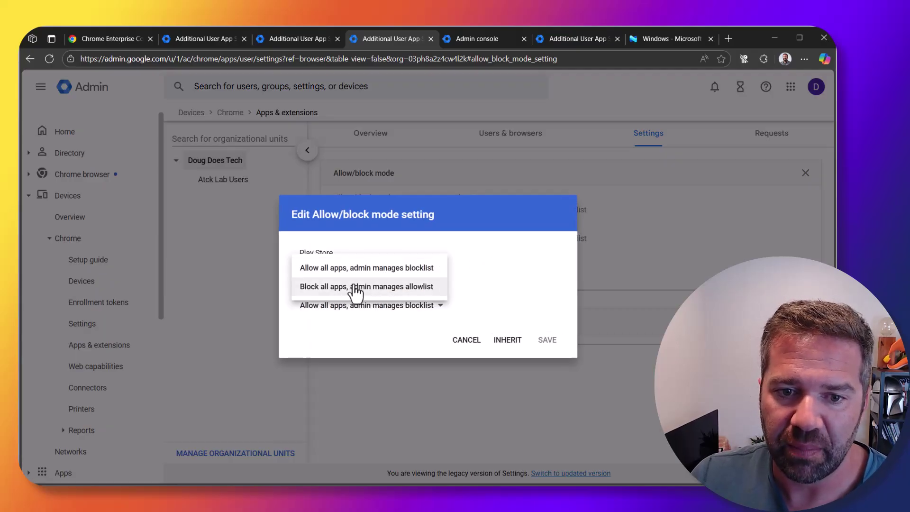
click(381, 290)
click(420, 307)
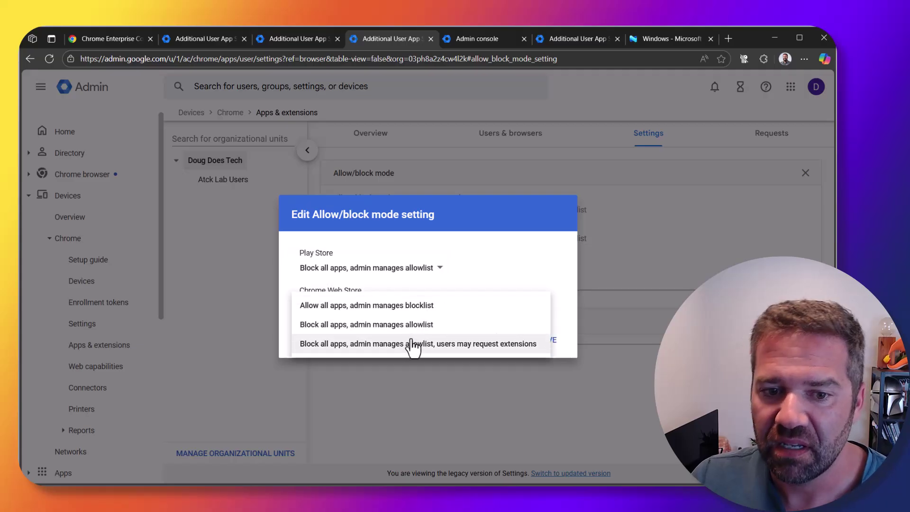
click(386, 343)
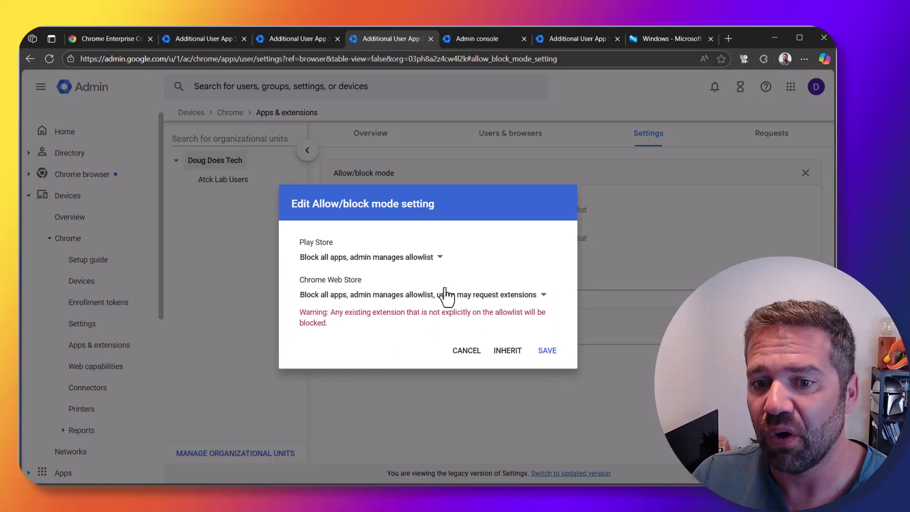
click(548, 353)
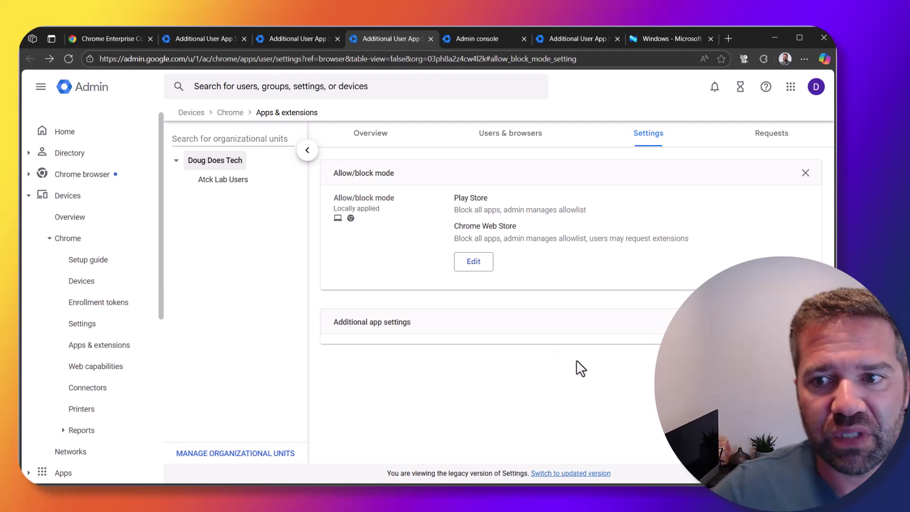
Open the extension requests and examine the installation requests for Bookmarks Quick Search by browser, including the justification, and by organizational unit
click(781, 145)
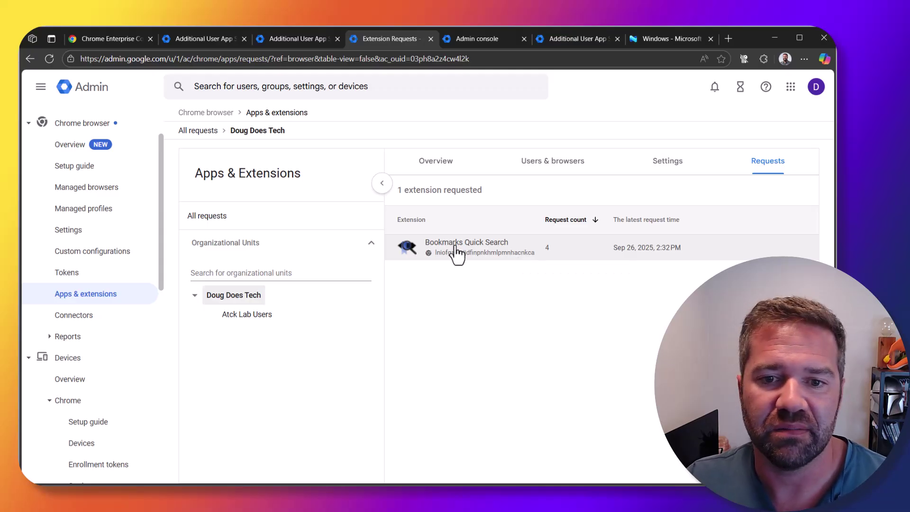
click(521, 253)
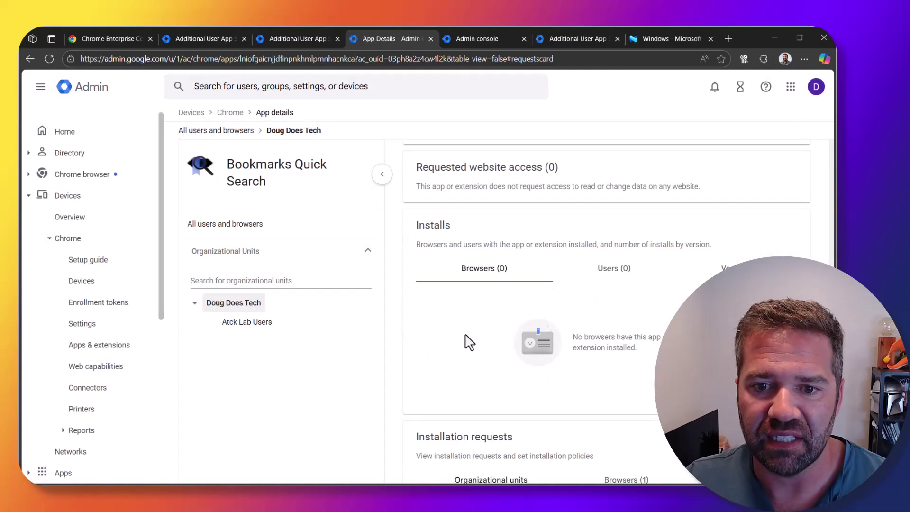
scroll(619, 370, down, 3)
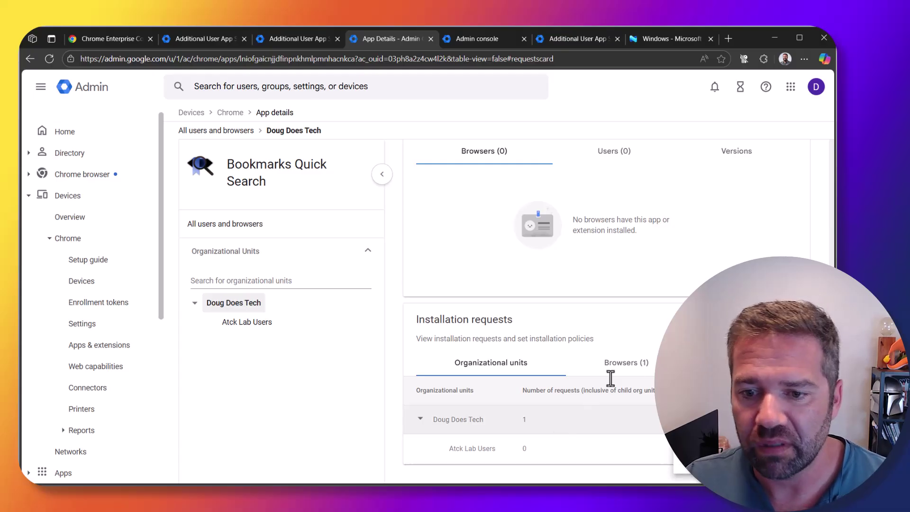
click(628, 368)
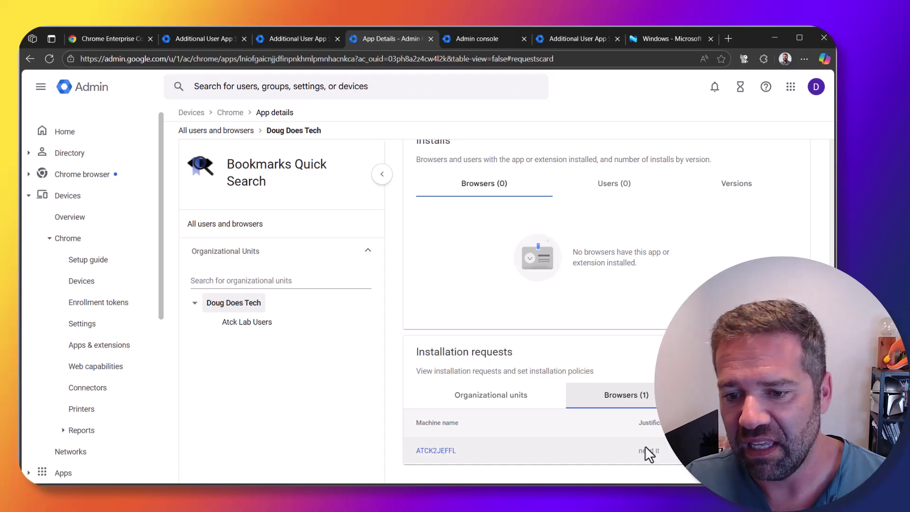
drag(642, 450, 659, 450)
click(652, 329)
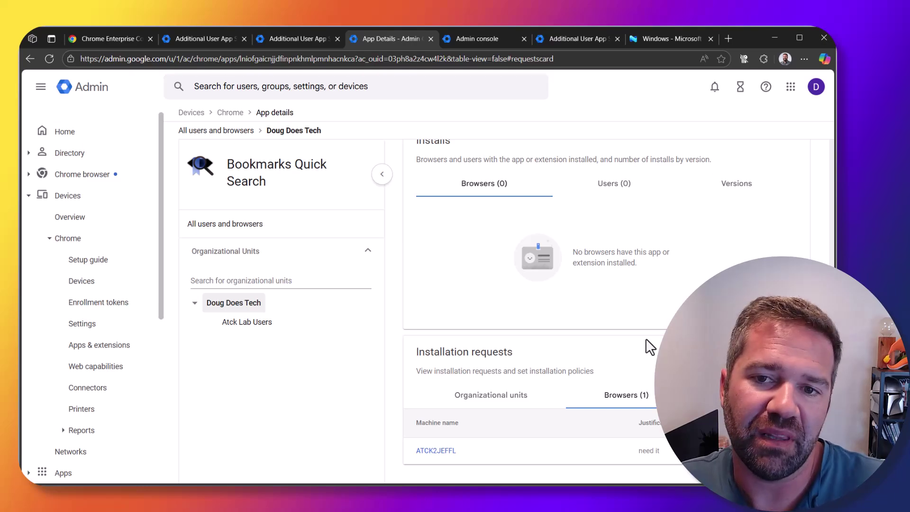
click(511, 403)
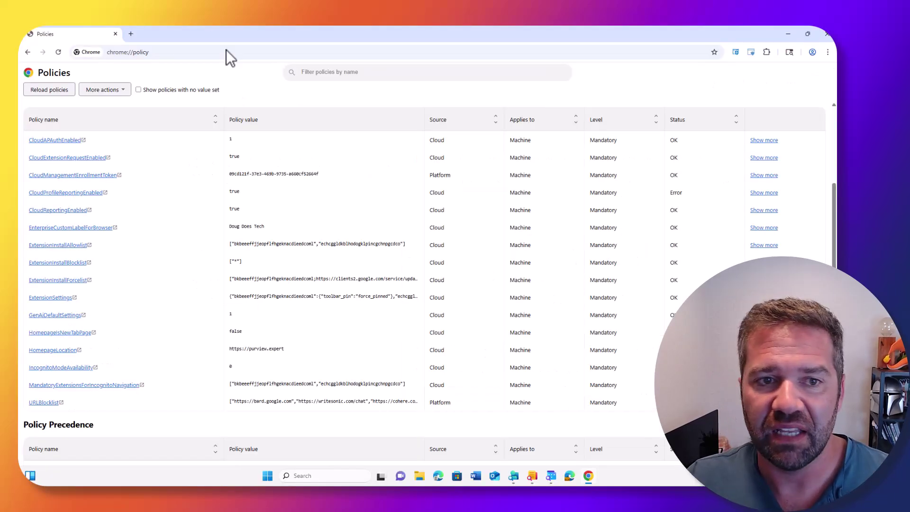
Switch to the managed Chrome browser and open the Chrome Web Store from its extension management page
click(766, 52)
click(683, 162)
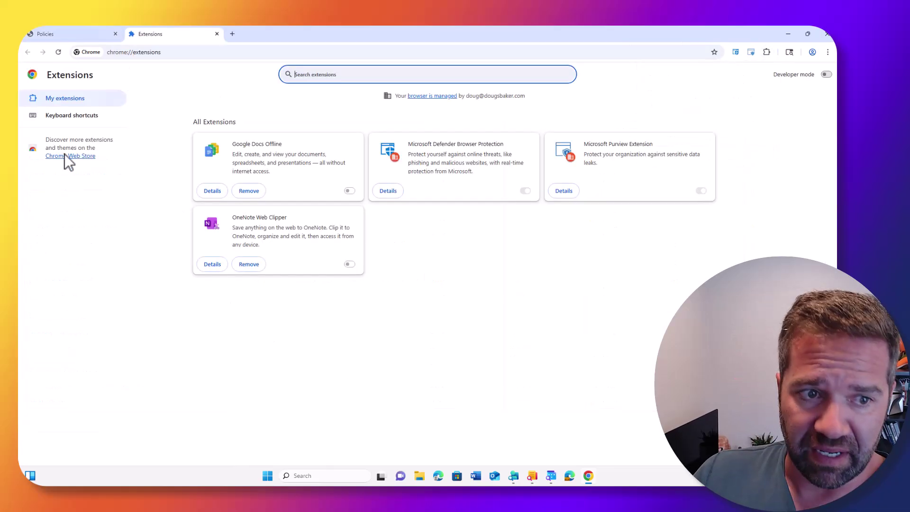
click(80, 156)
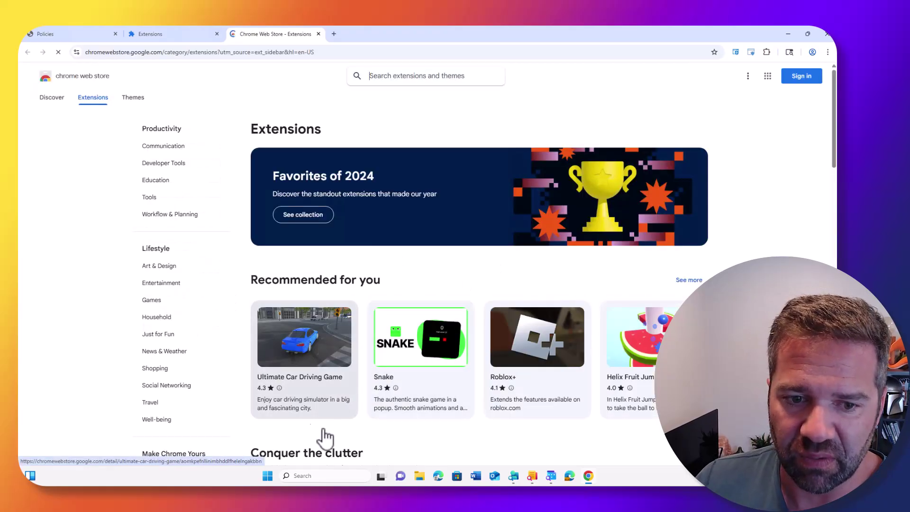
Browse the Chrome Web Store extensions and open Monica: ChatGPT AI Assistant from the Helpful AI assistants collection
scroll(416, 425, down, 8)
scroll(399, 422, down, 12)
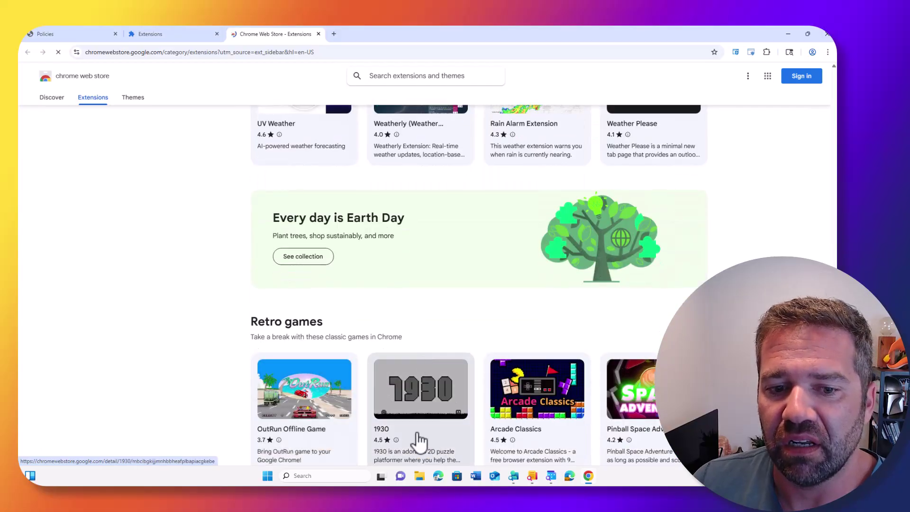
scroll(430, 442, down, 2)
scroll(396, 376, up, 6)
scroll(375, 375, up, 5)
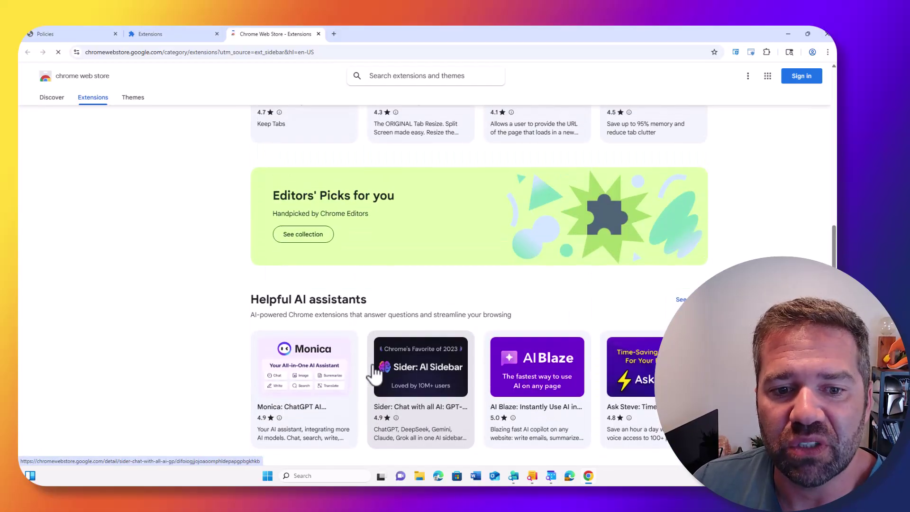
click(315, 427)
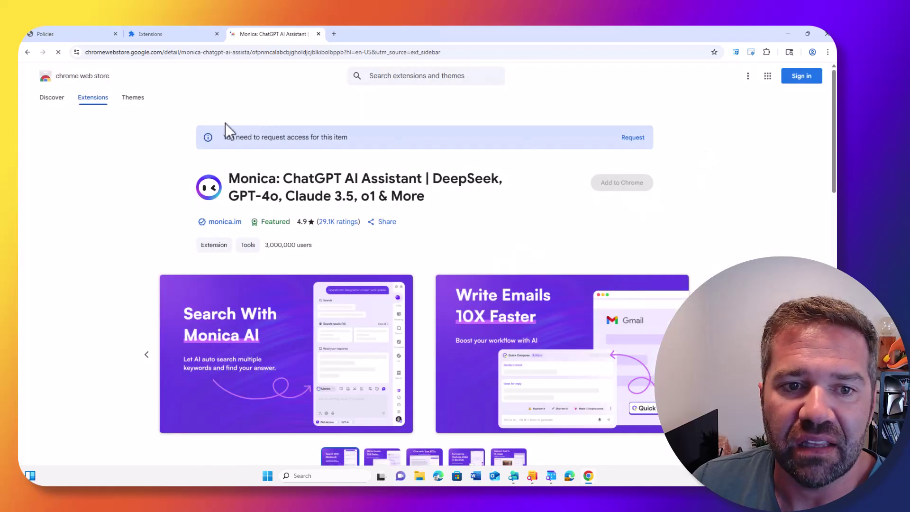
Send the administrator a request for the Monica extension with the justification "need for job", and reload the browser's policies
click(640, 138)
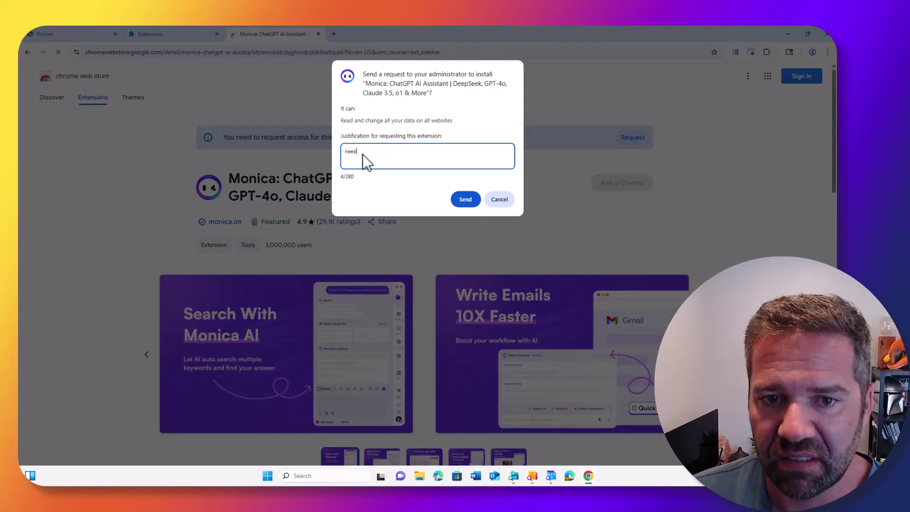
text(need for job)
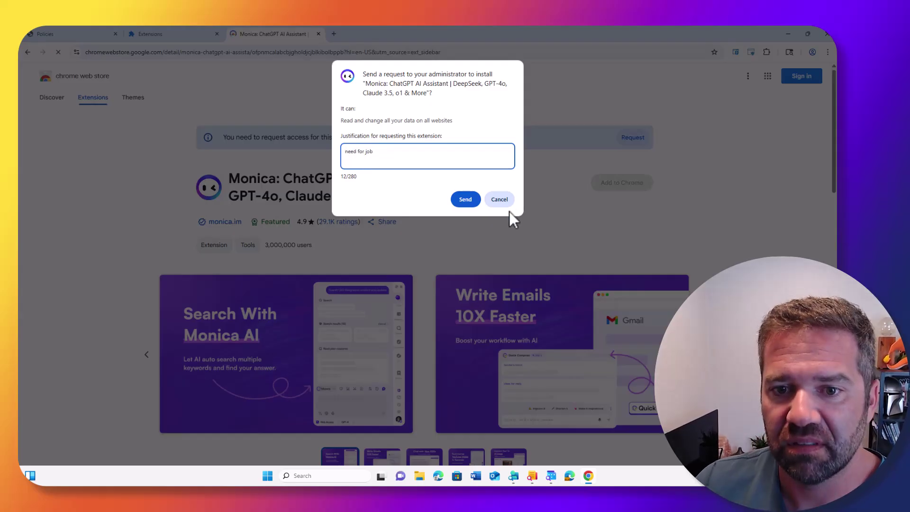
click(466, 200)
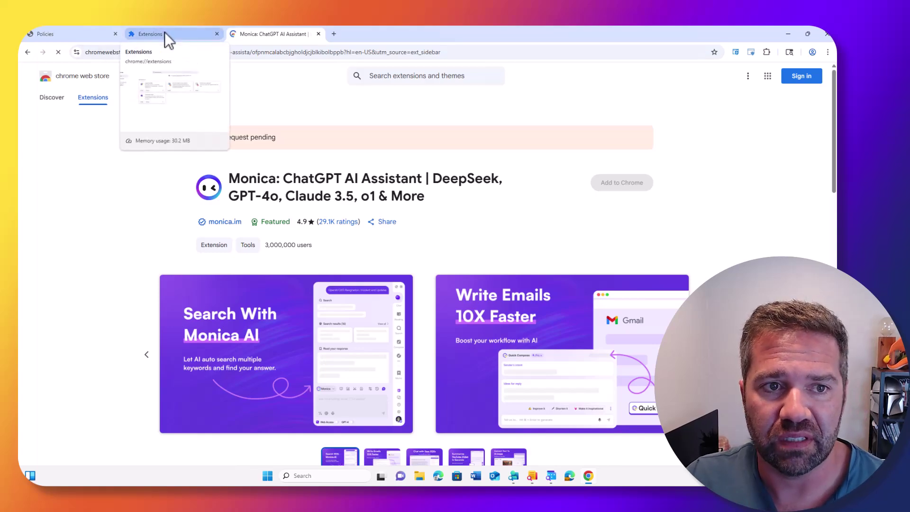
click(66, 36)
click(58, 94)
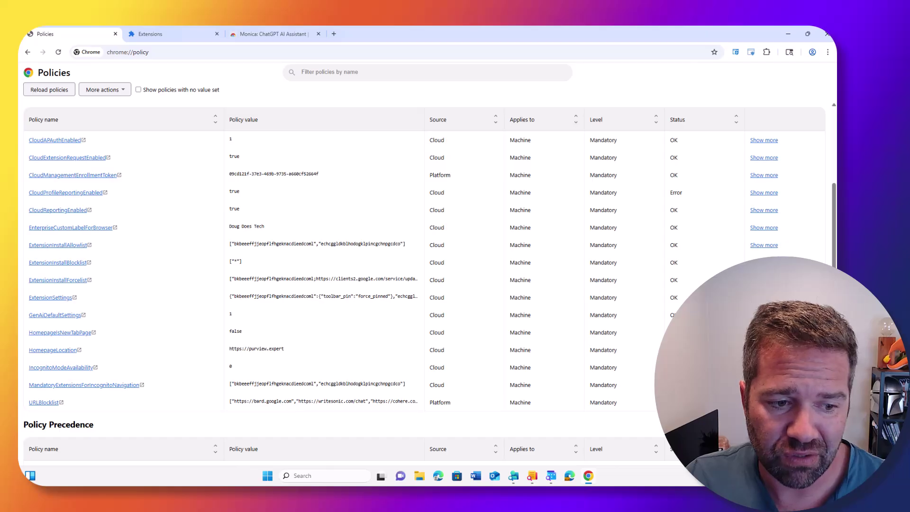
Switch back to the Google Admin console and open the Apps & Extensions Usage report from the Chrome Enterprise reports
mouse_move(30, 475)
click(59, 462)
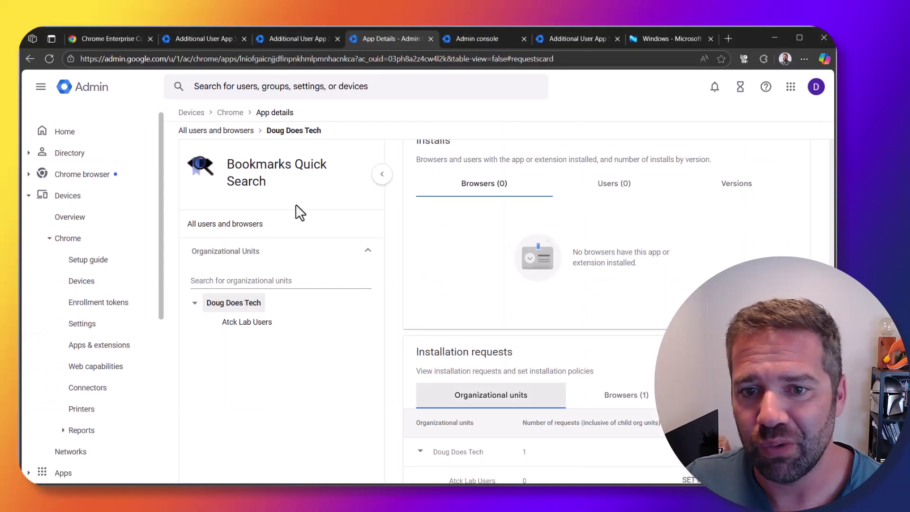
click(63, 136)
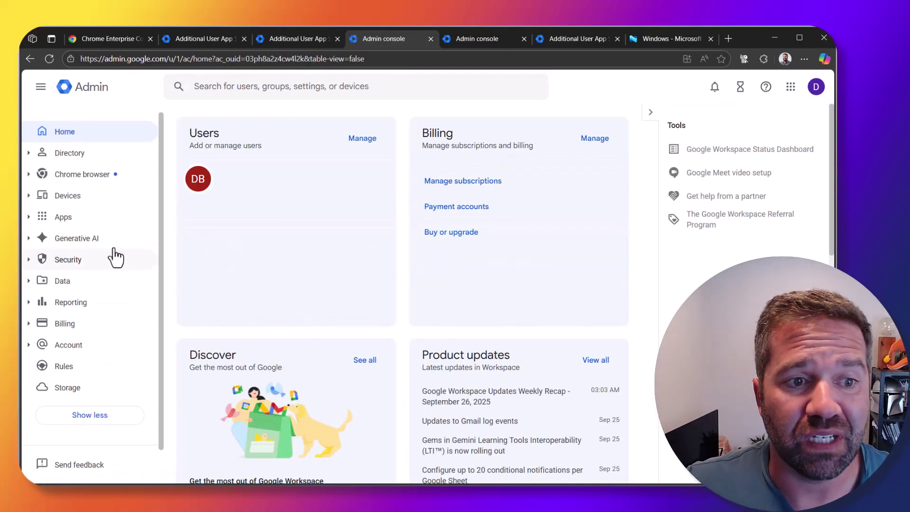
scroll(315, 283, down, 10)
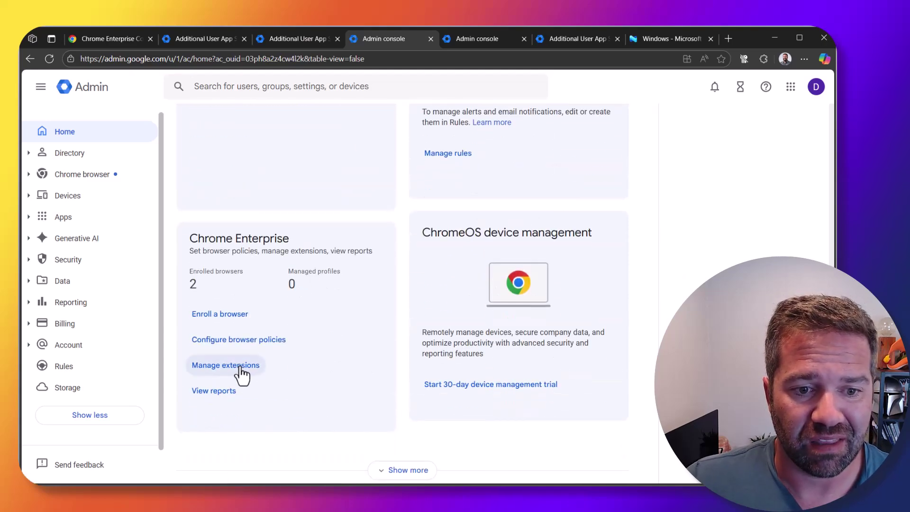
click(226, 393)
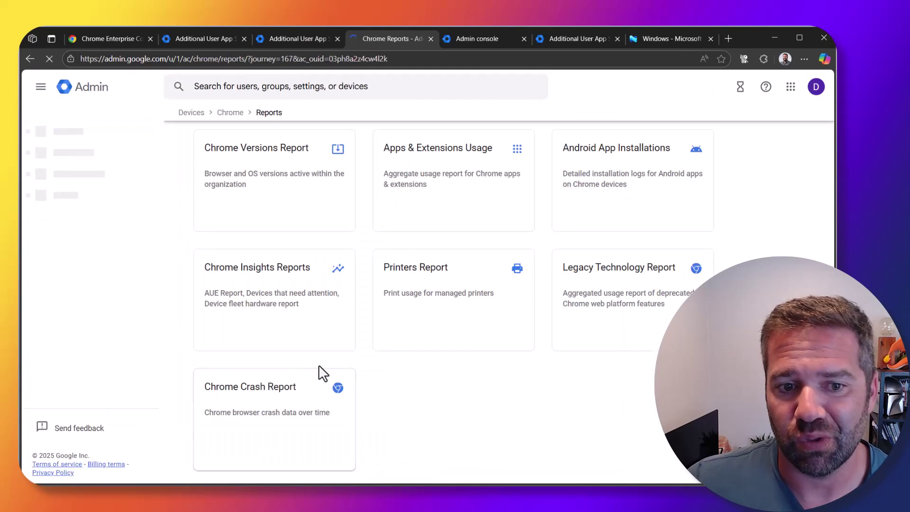
click(459, 193)
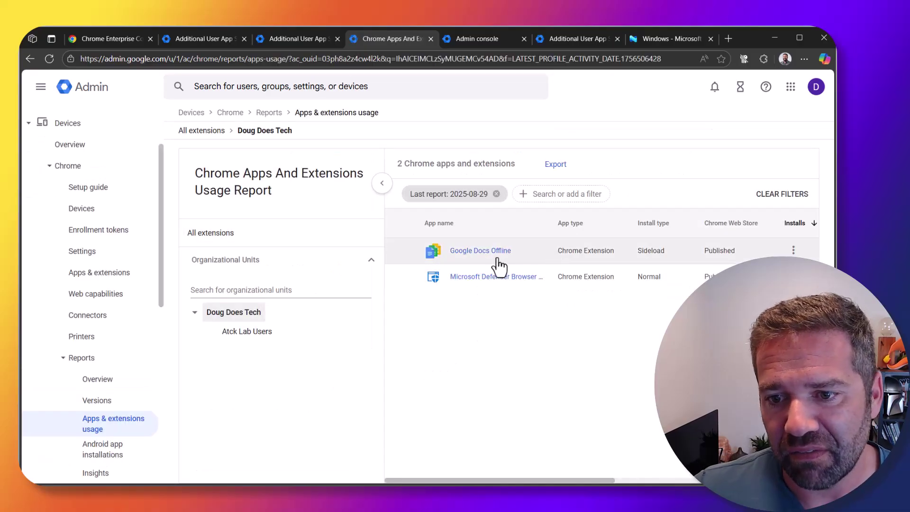